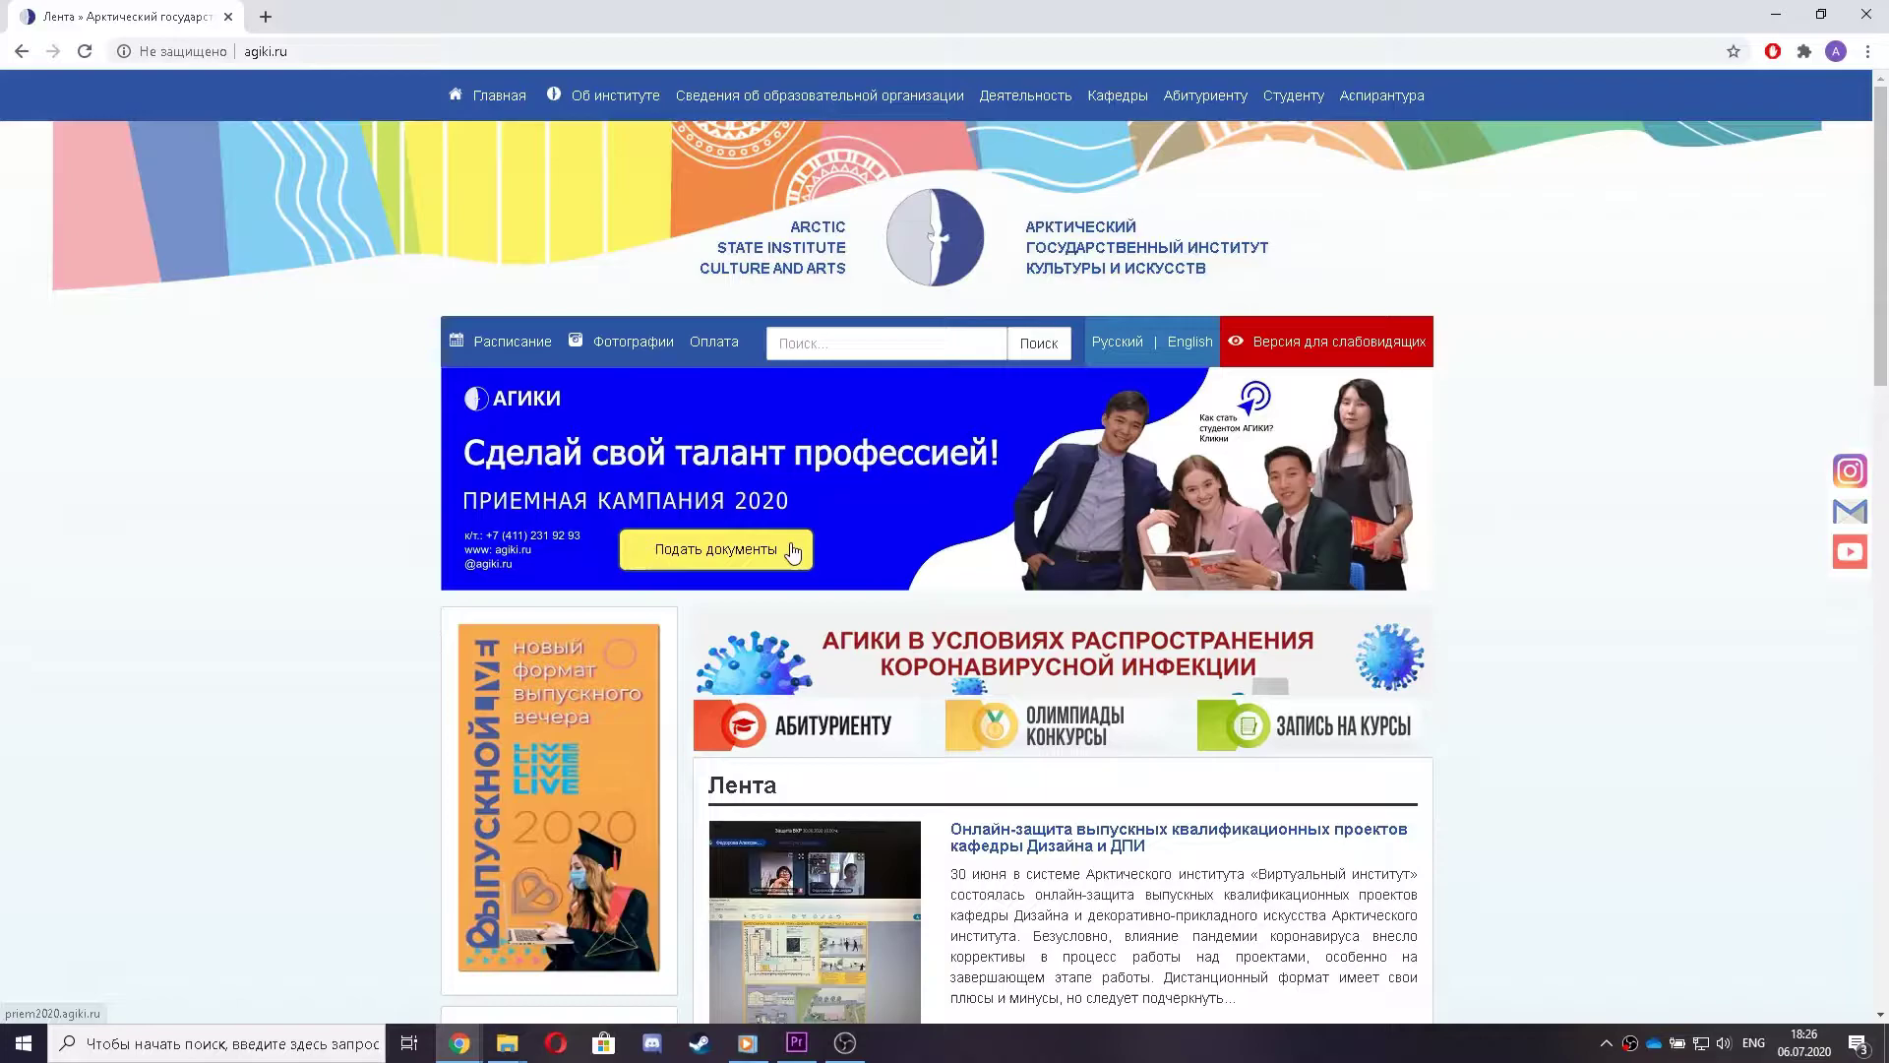
- Open the priem2020.agiki.ru admissions portal from the agiki.ru 'Подать документы' banner
left_click(792, 553)
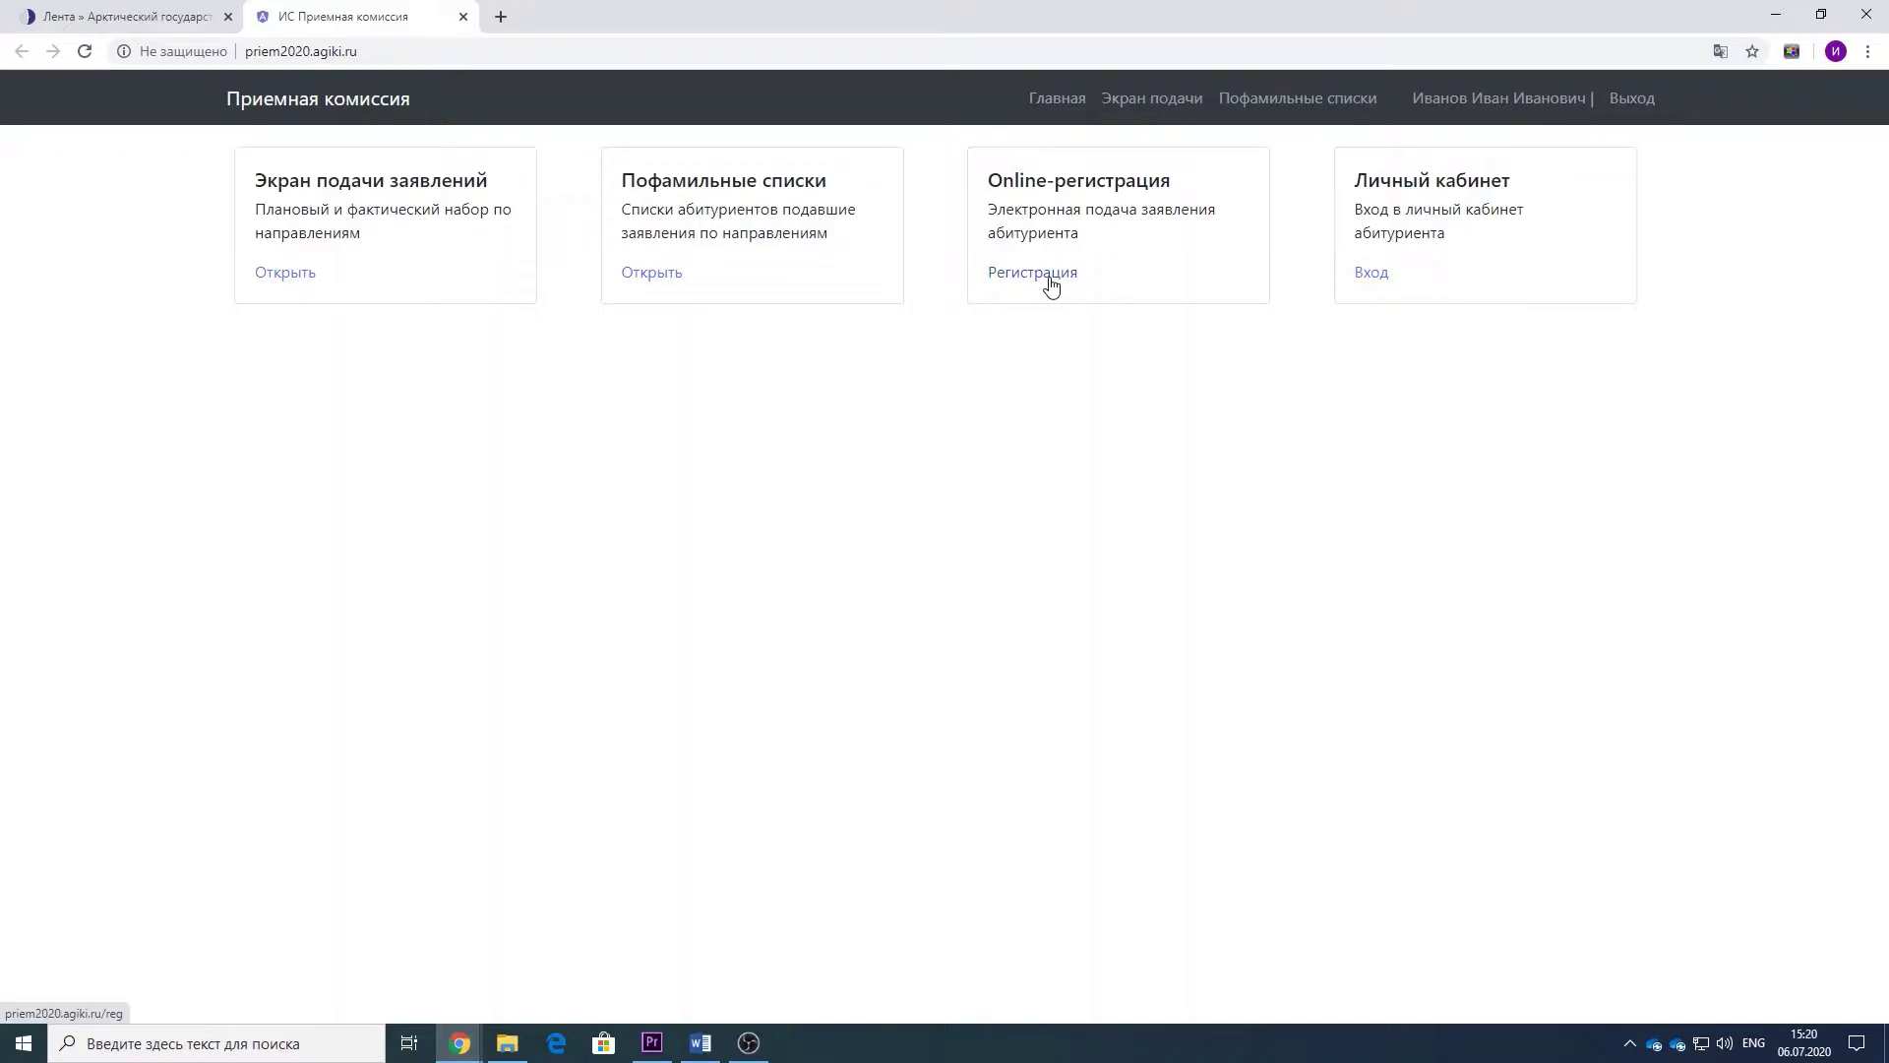
- Register with the applicant's e-mail and a repeated password, accept the personal-data consent and continue
left_click(1050, 284)
left_click(692, 301)
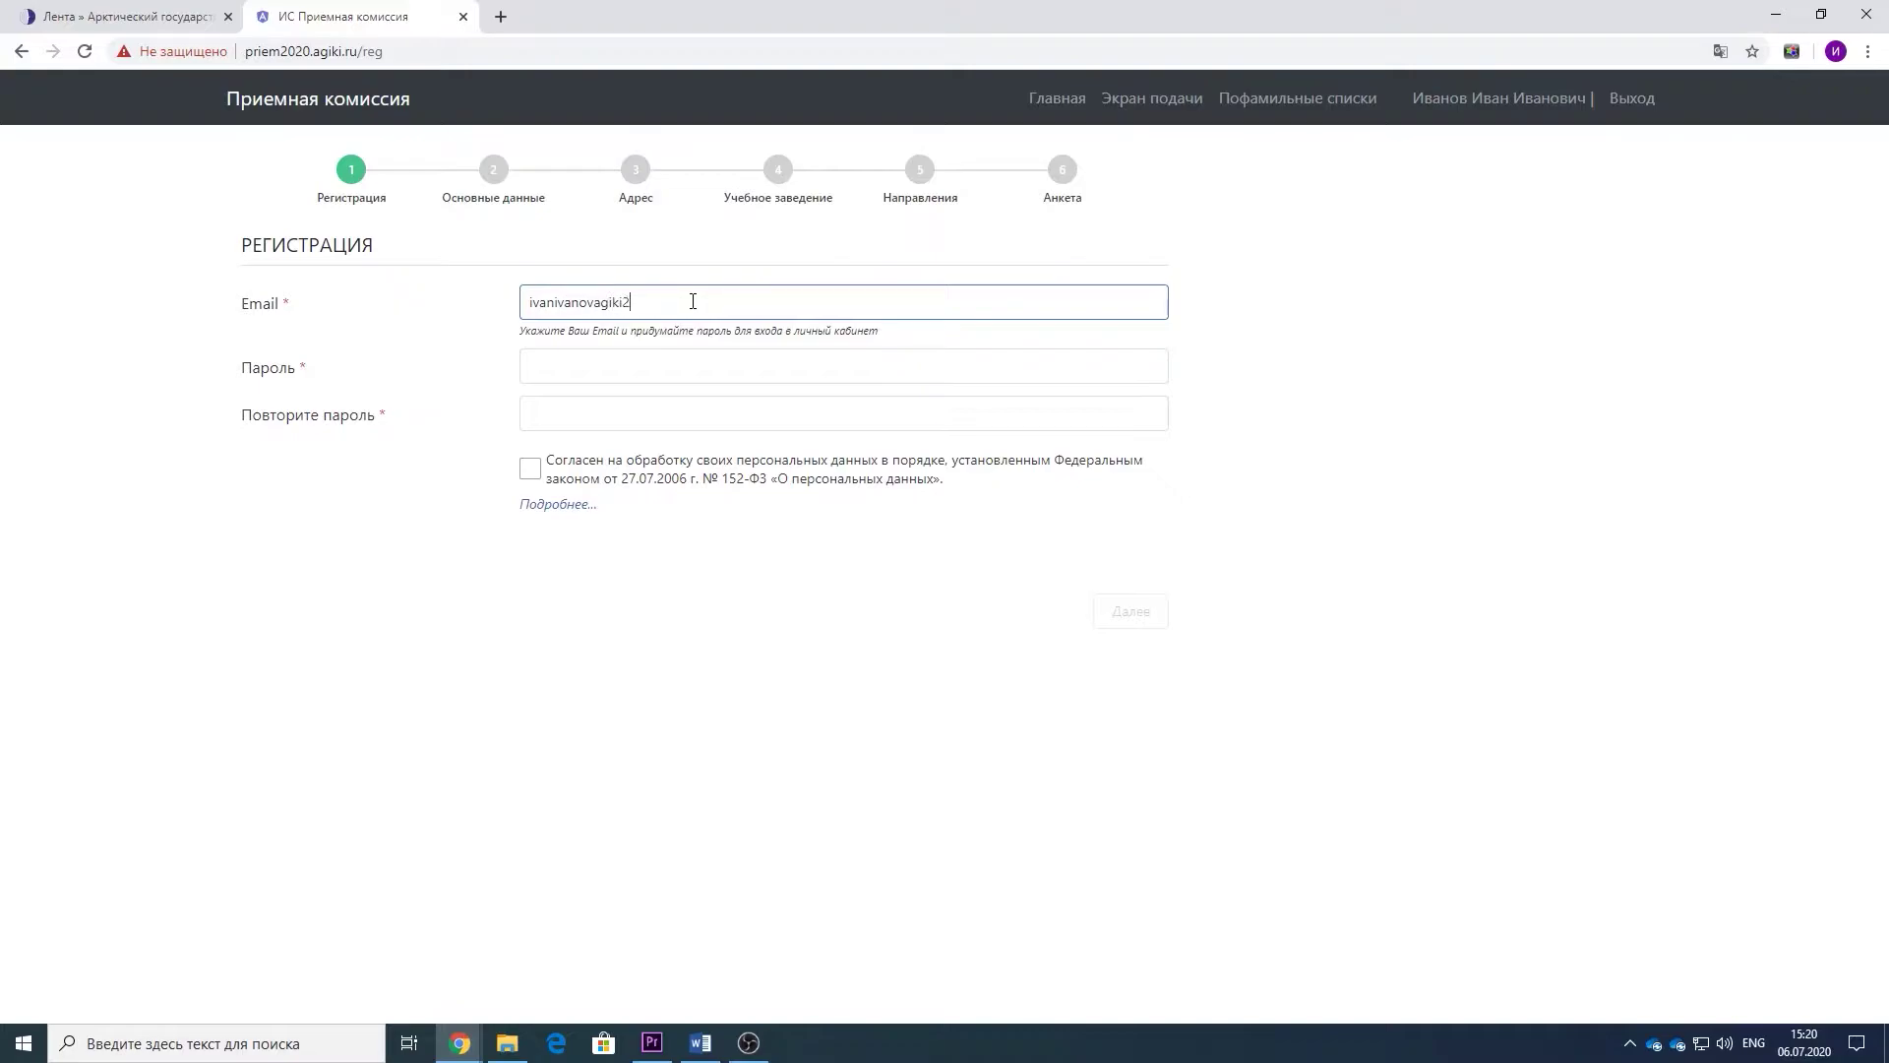
key("Tab")
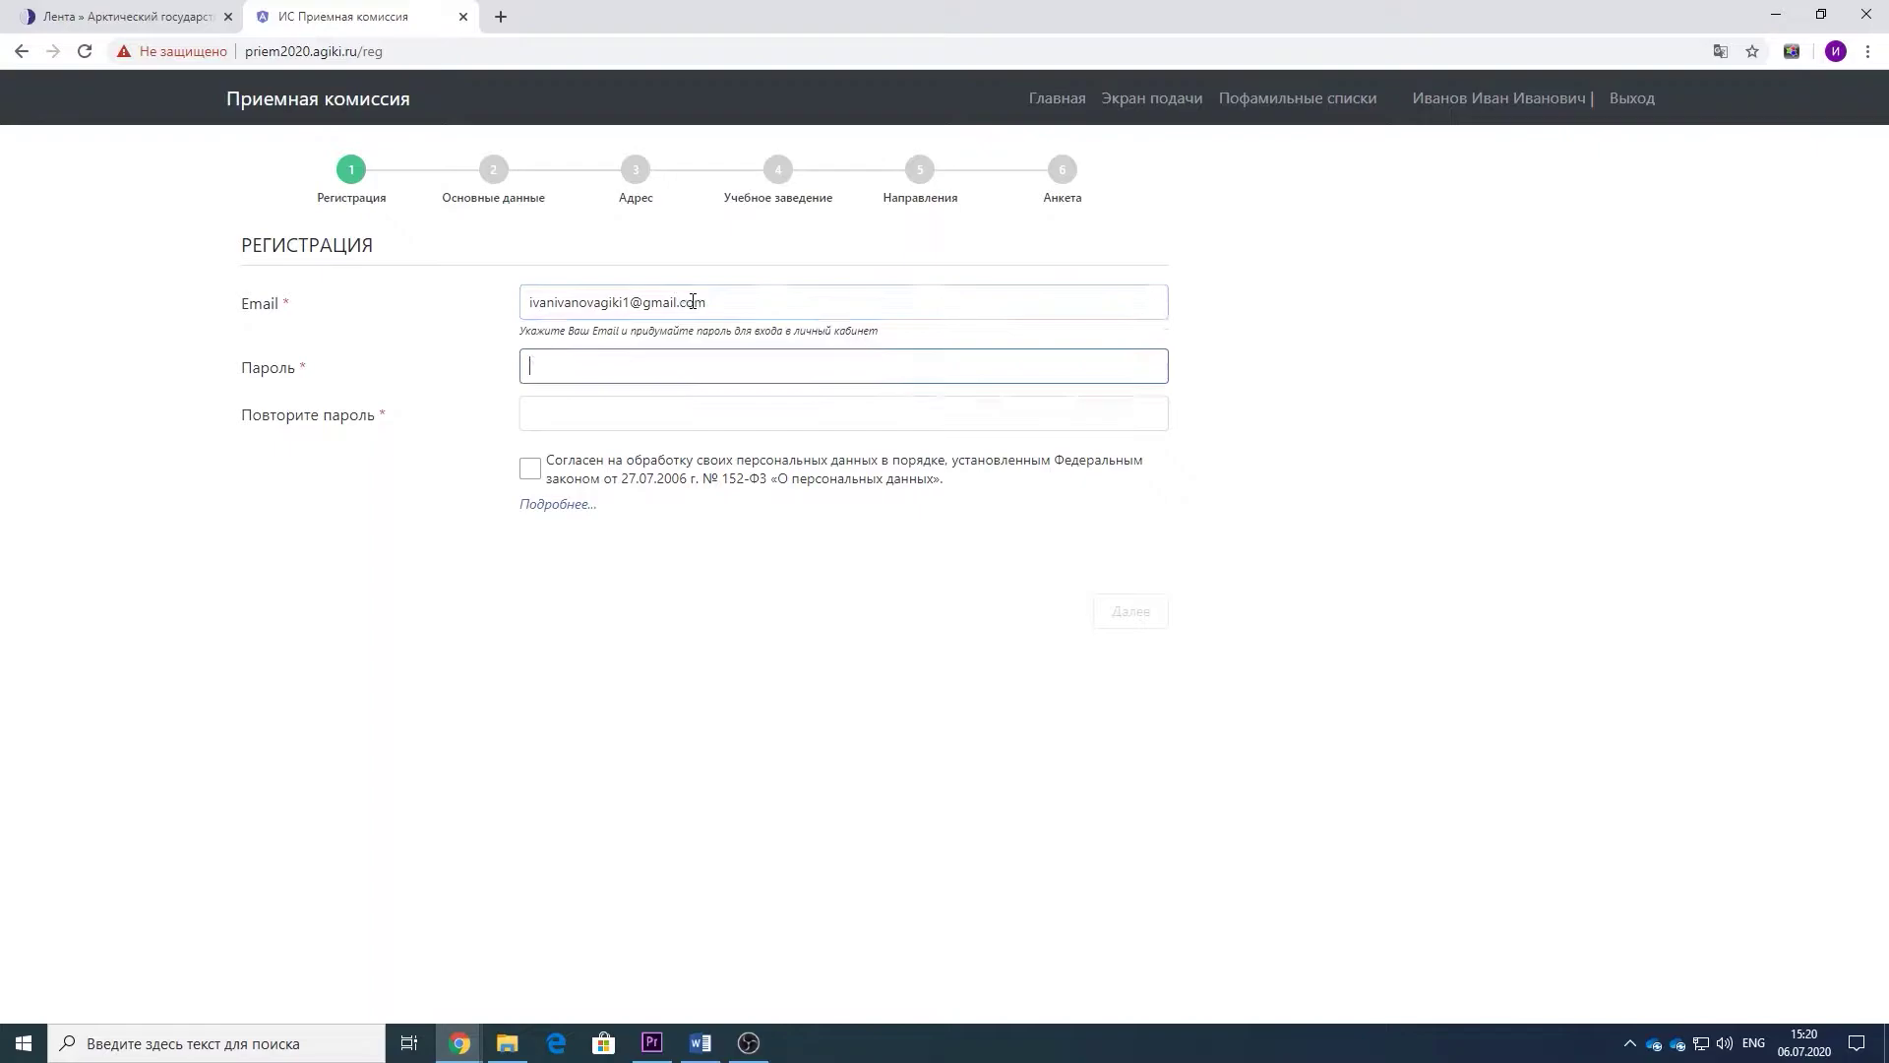
type("*********")
left_click(607, 404)
type("********")
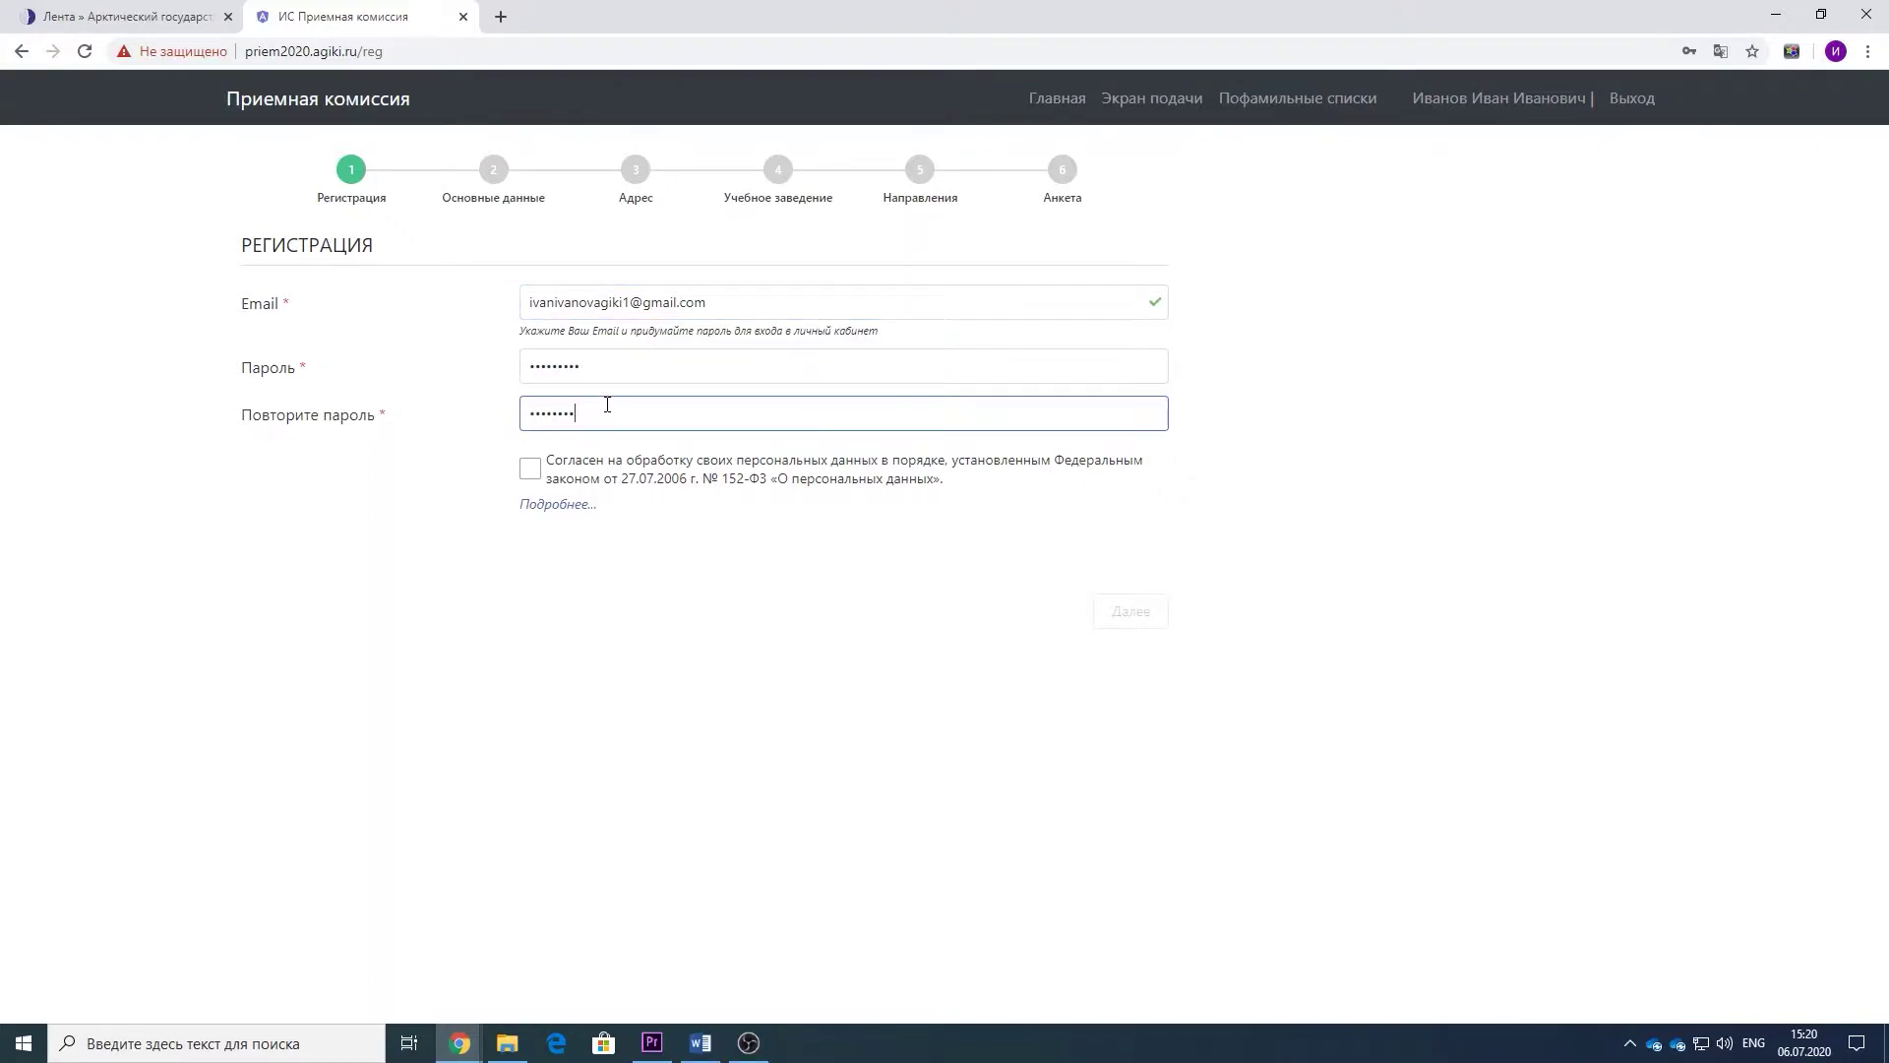
type("*")
left_click(530, 469)
left_click(1132, 615)
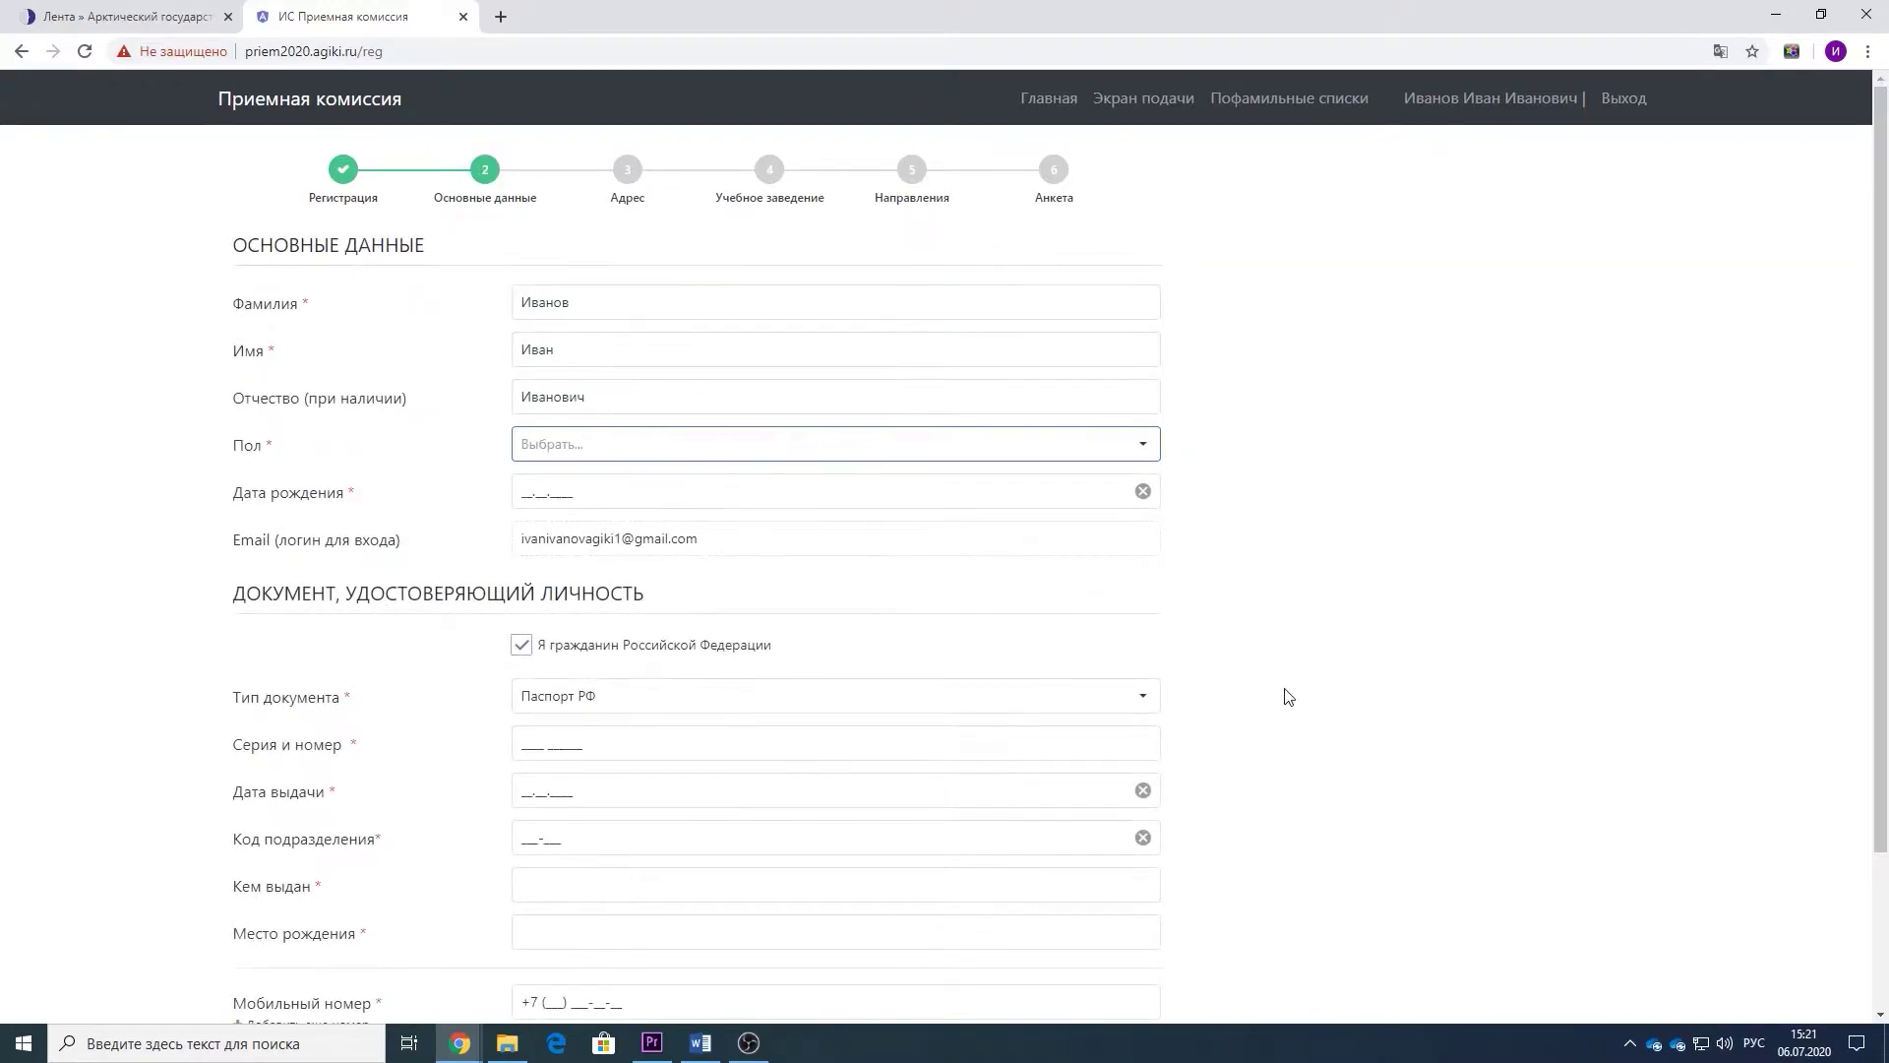
left_click(603, 491)
type("25021999")
left_click(588, 745)
key("Tab")
key("Tab")
key("Tab")
key("Tab")
scroll(616, 793, "down", 2)
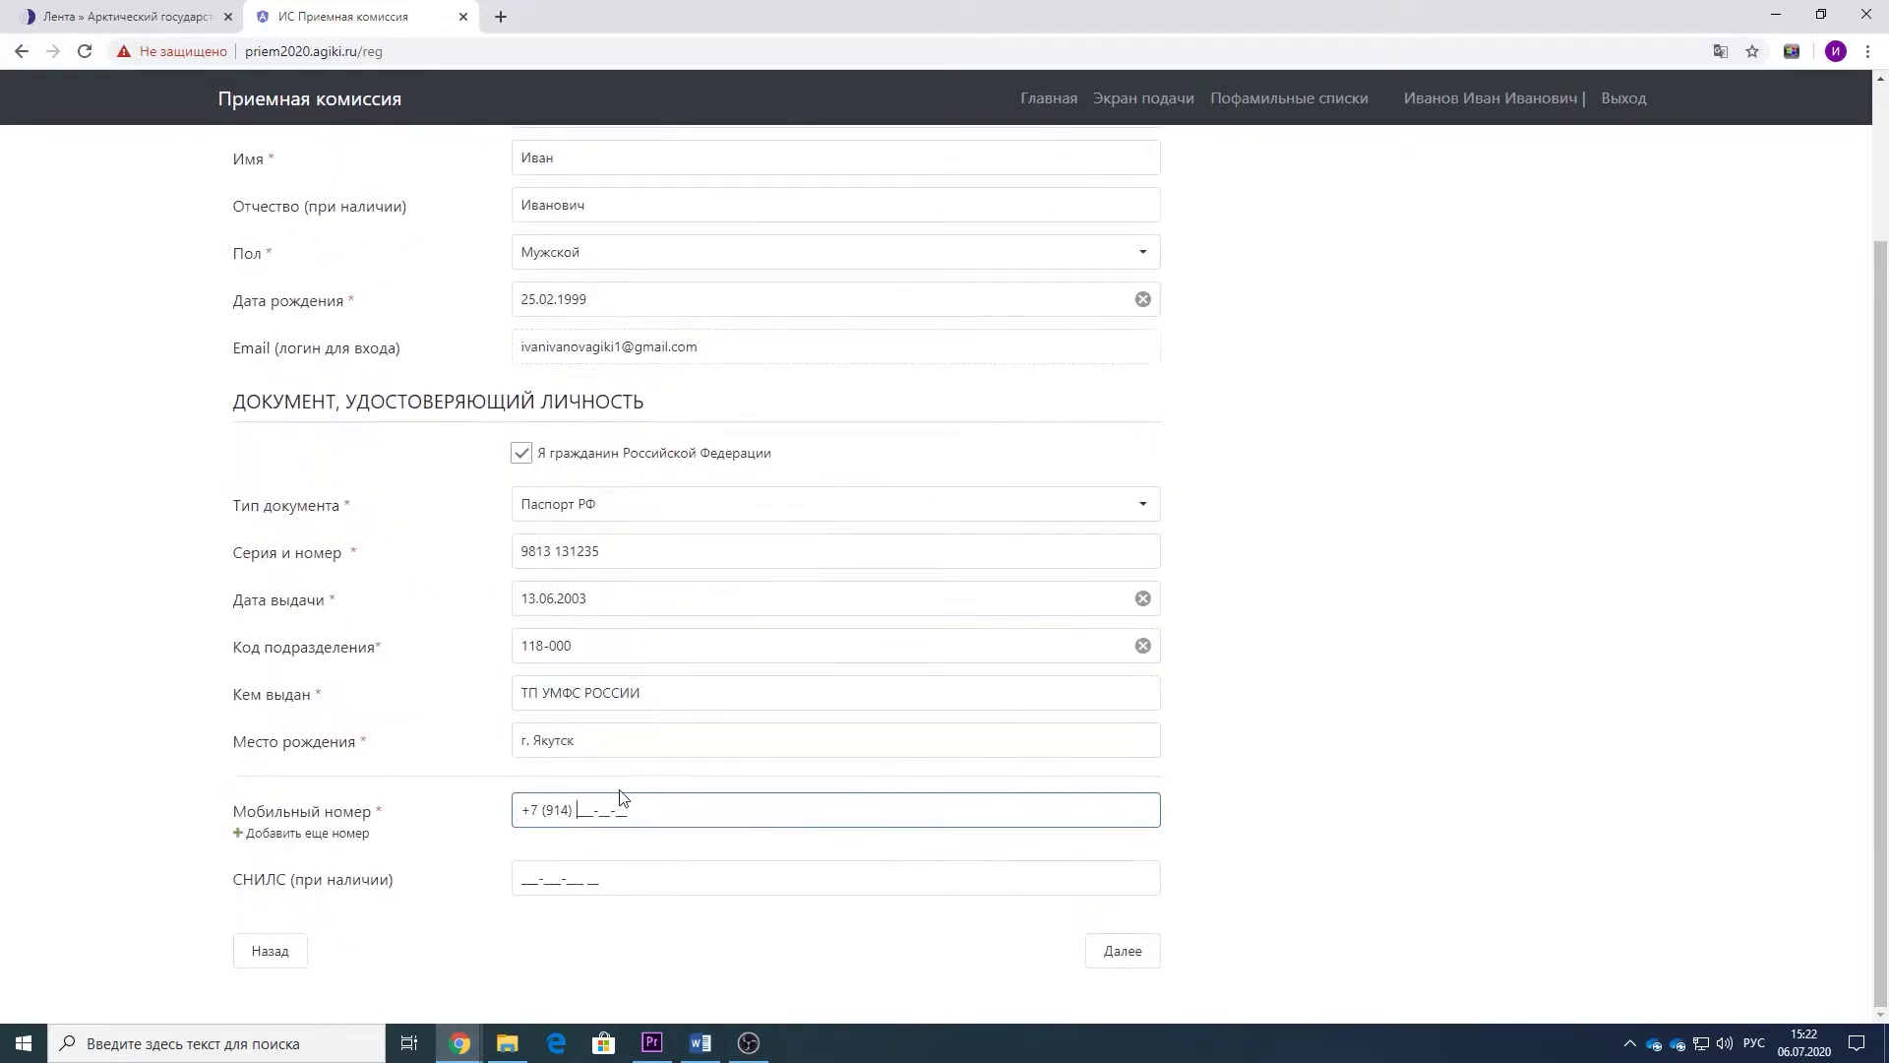
left_click(1121, 951)
- Set the home address in Республика Саха /Якутия/, Якутск with street, house and postcode, and request a dormitory place
left_click(547, 337)
left_click(777, 380)
left_click(662, 456)
type("г.")
key("BackSpace")
key("BackSpace")
type("Якутск г")
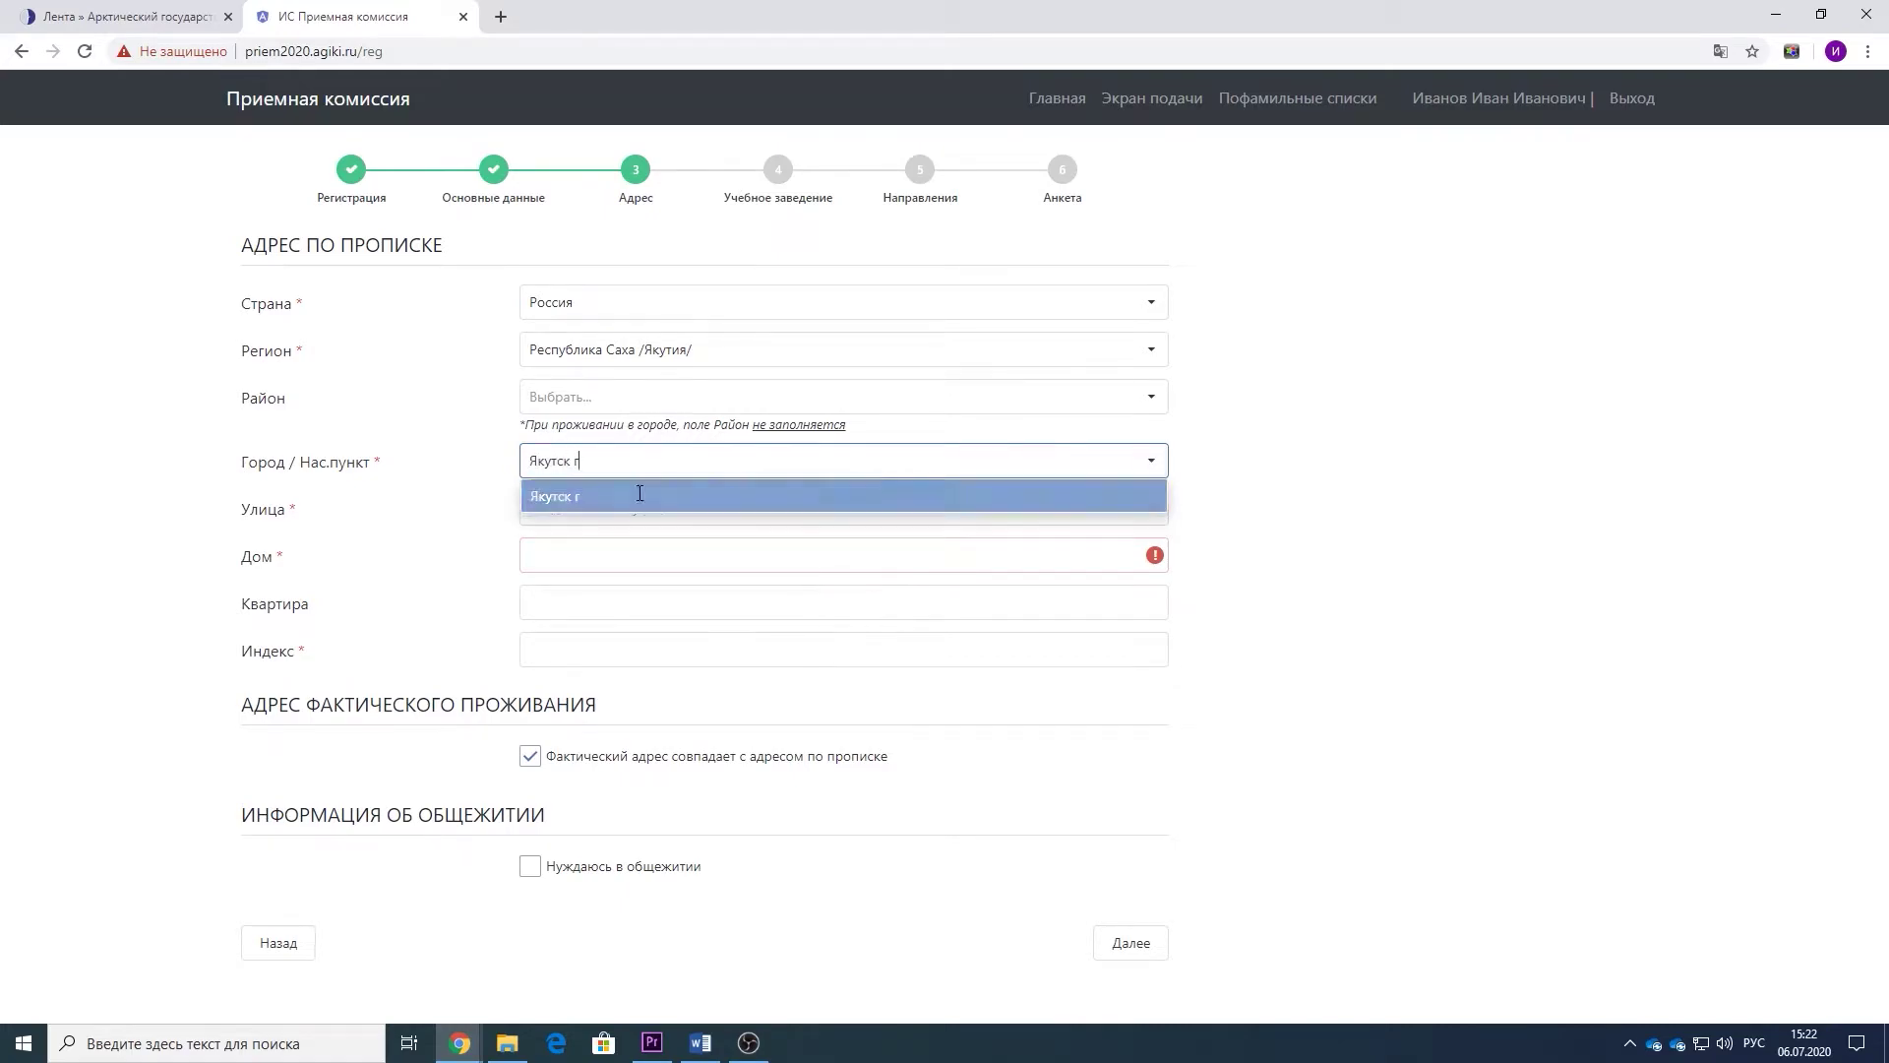
left_click(642, 495)
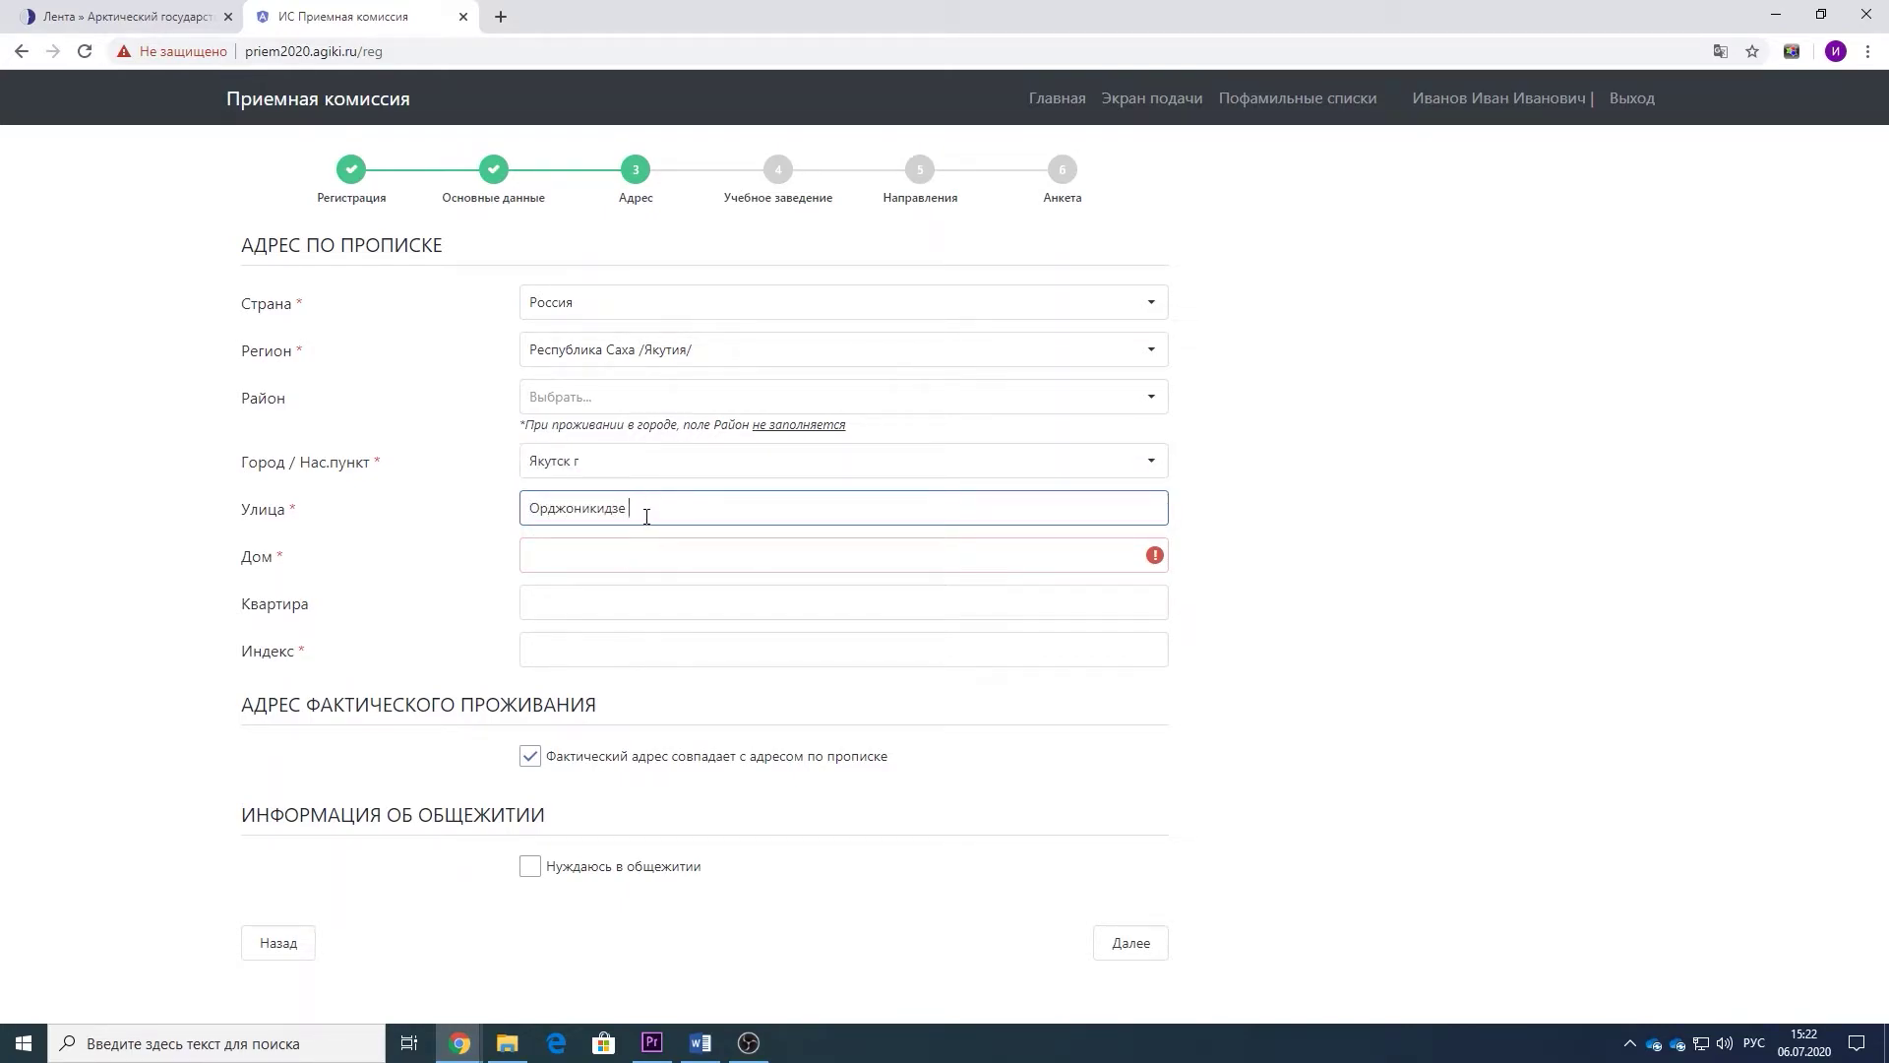
left_click(617, 550)
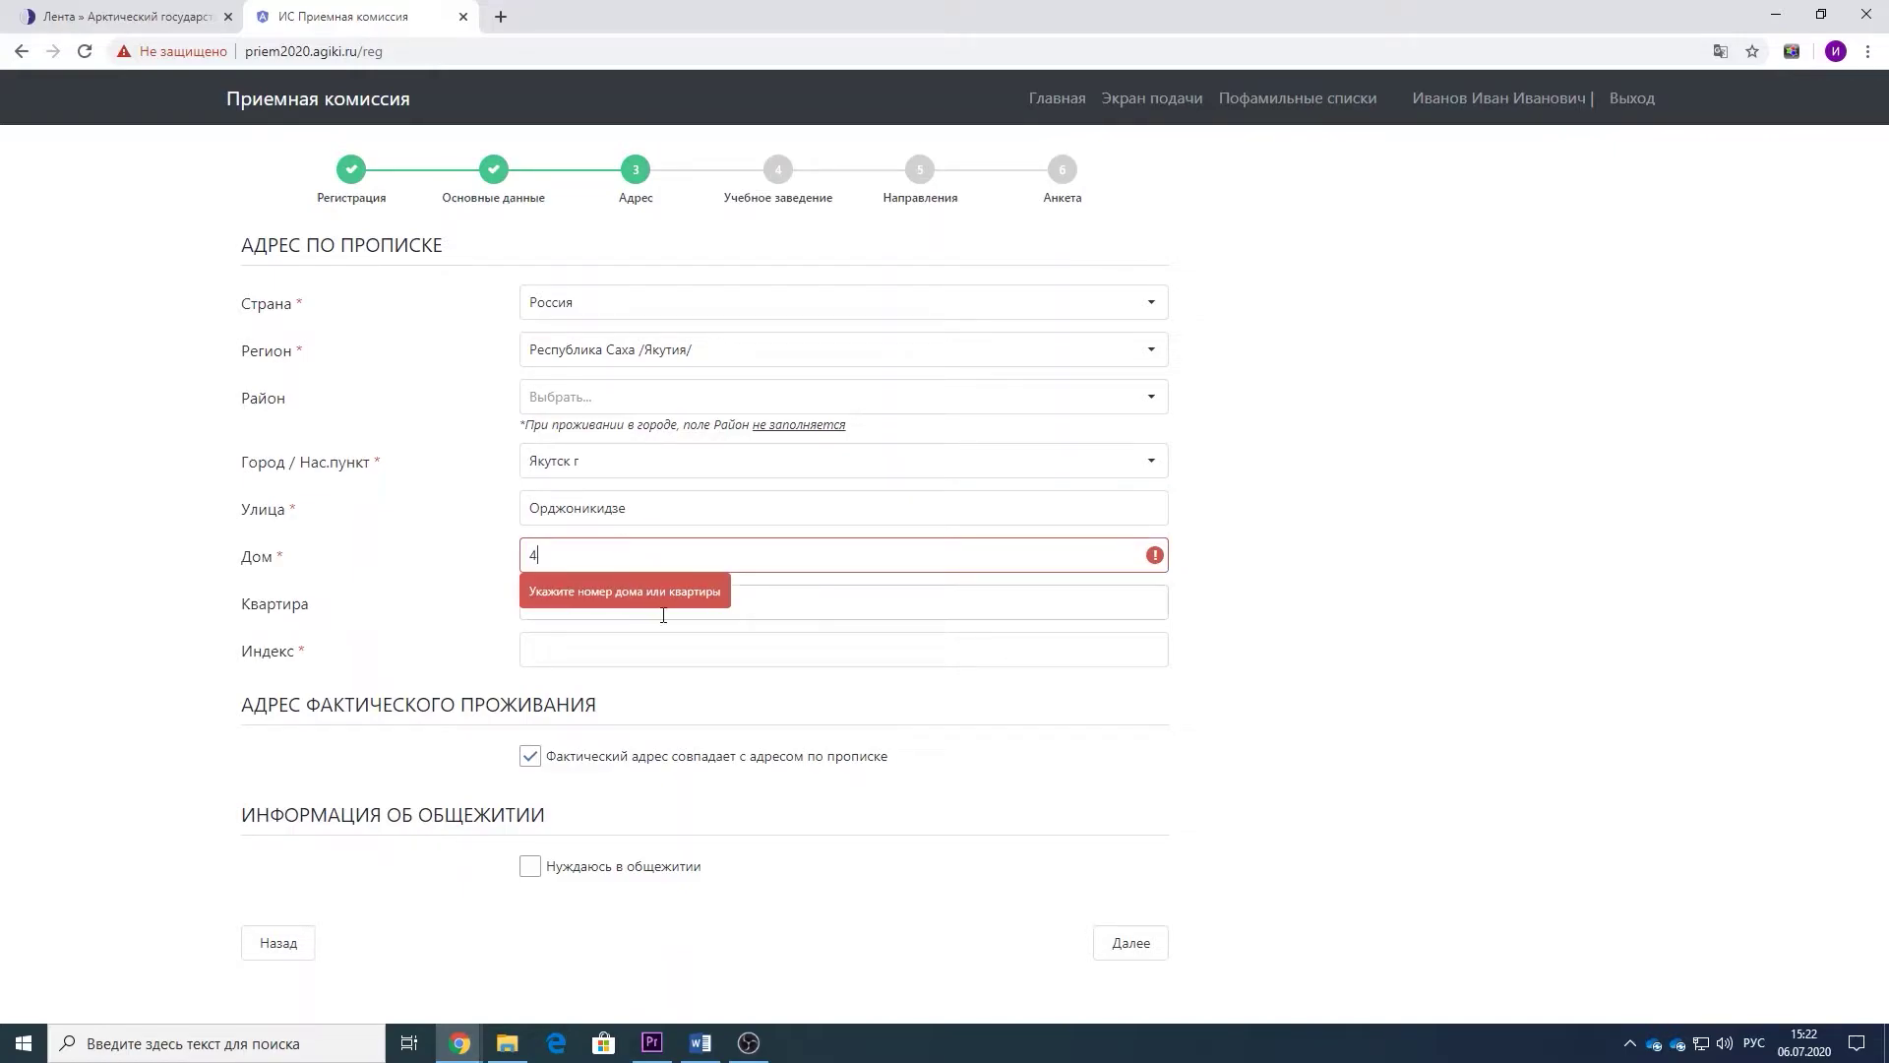
left_click(645, 645)
type("677000")
left_click(565, 869)
- Record the institution as школа 'Школа №2' in Республика Саха /Якутия/, with Английский язык studied
left_click(1110, 972)
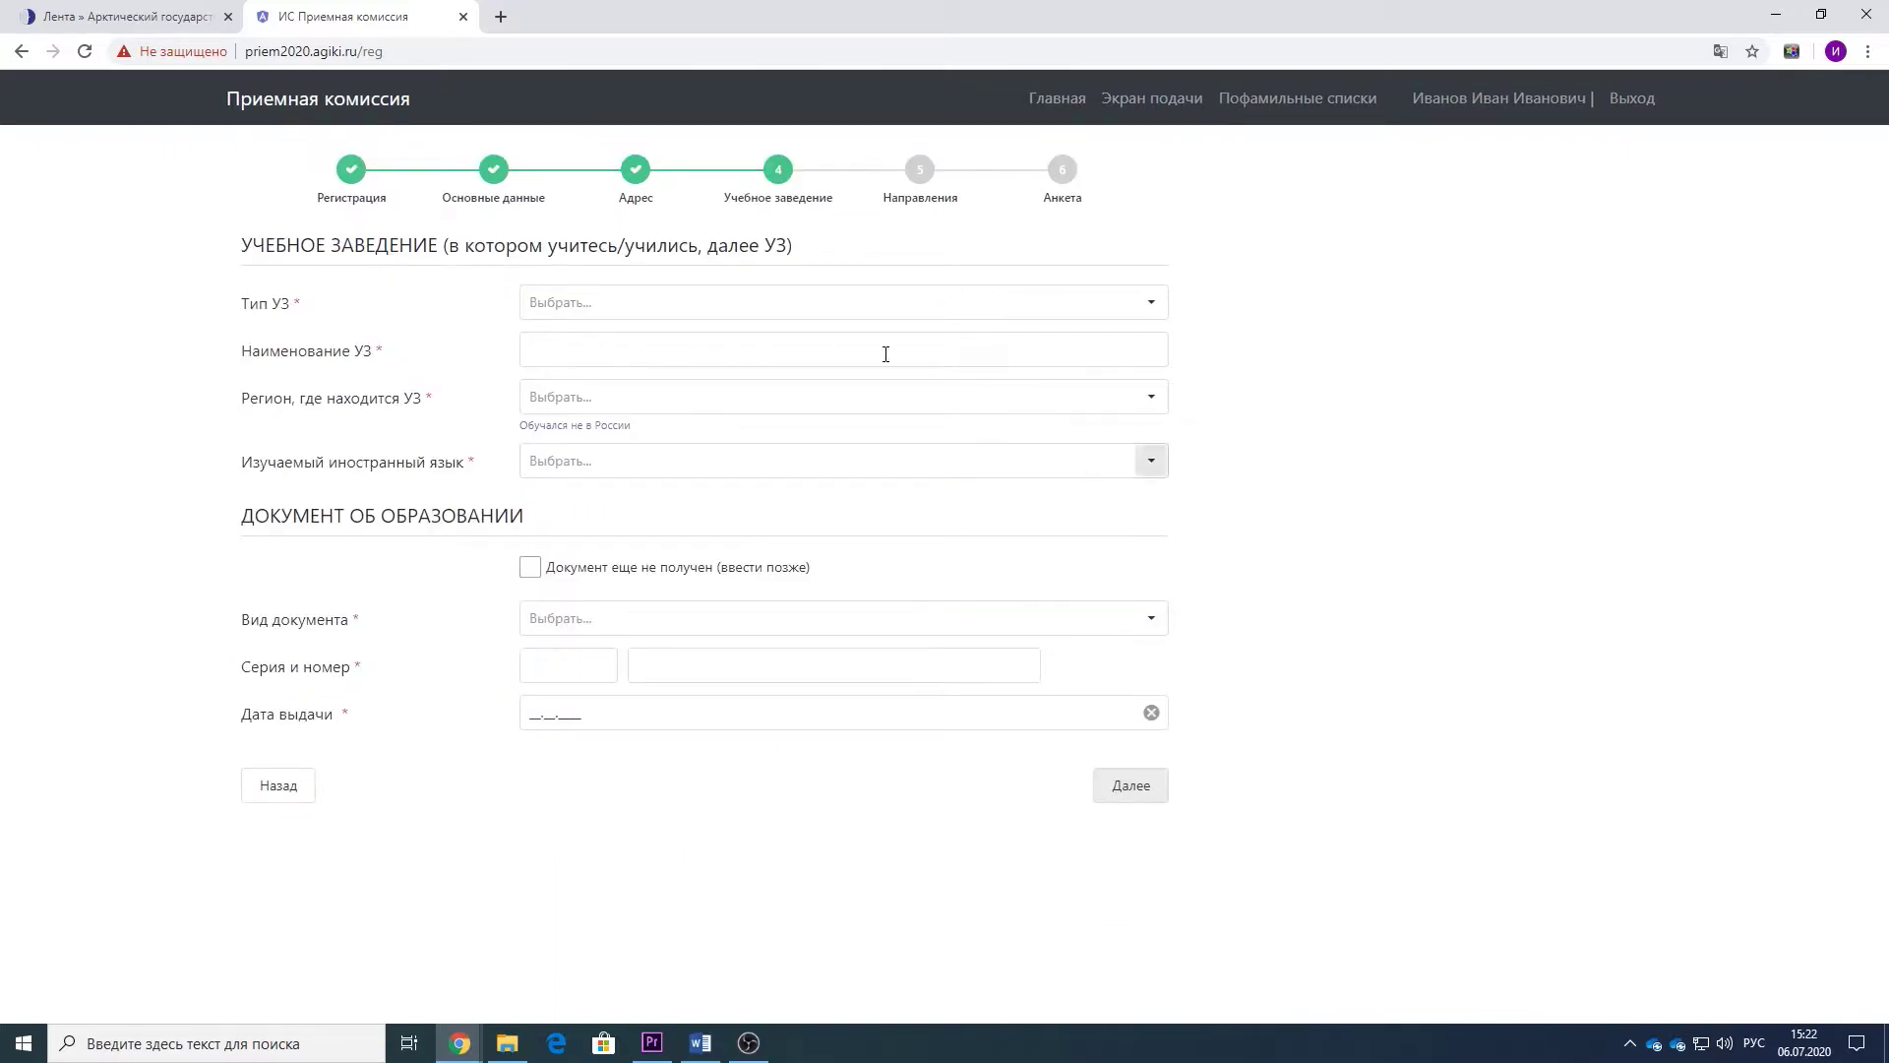
left_click(755, 305)
left_click(587, 342)
left_click(659, 353)
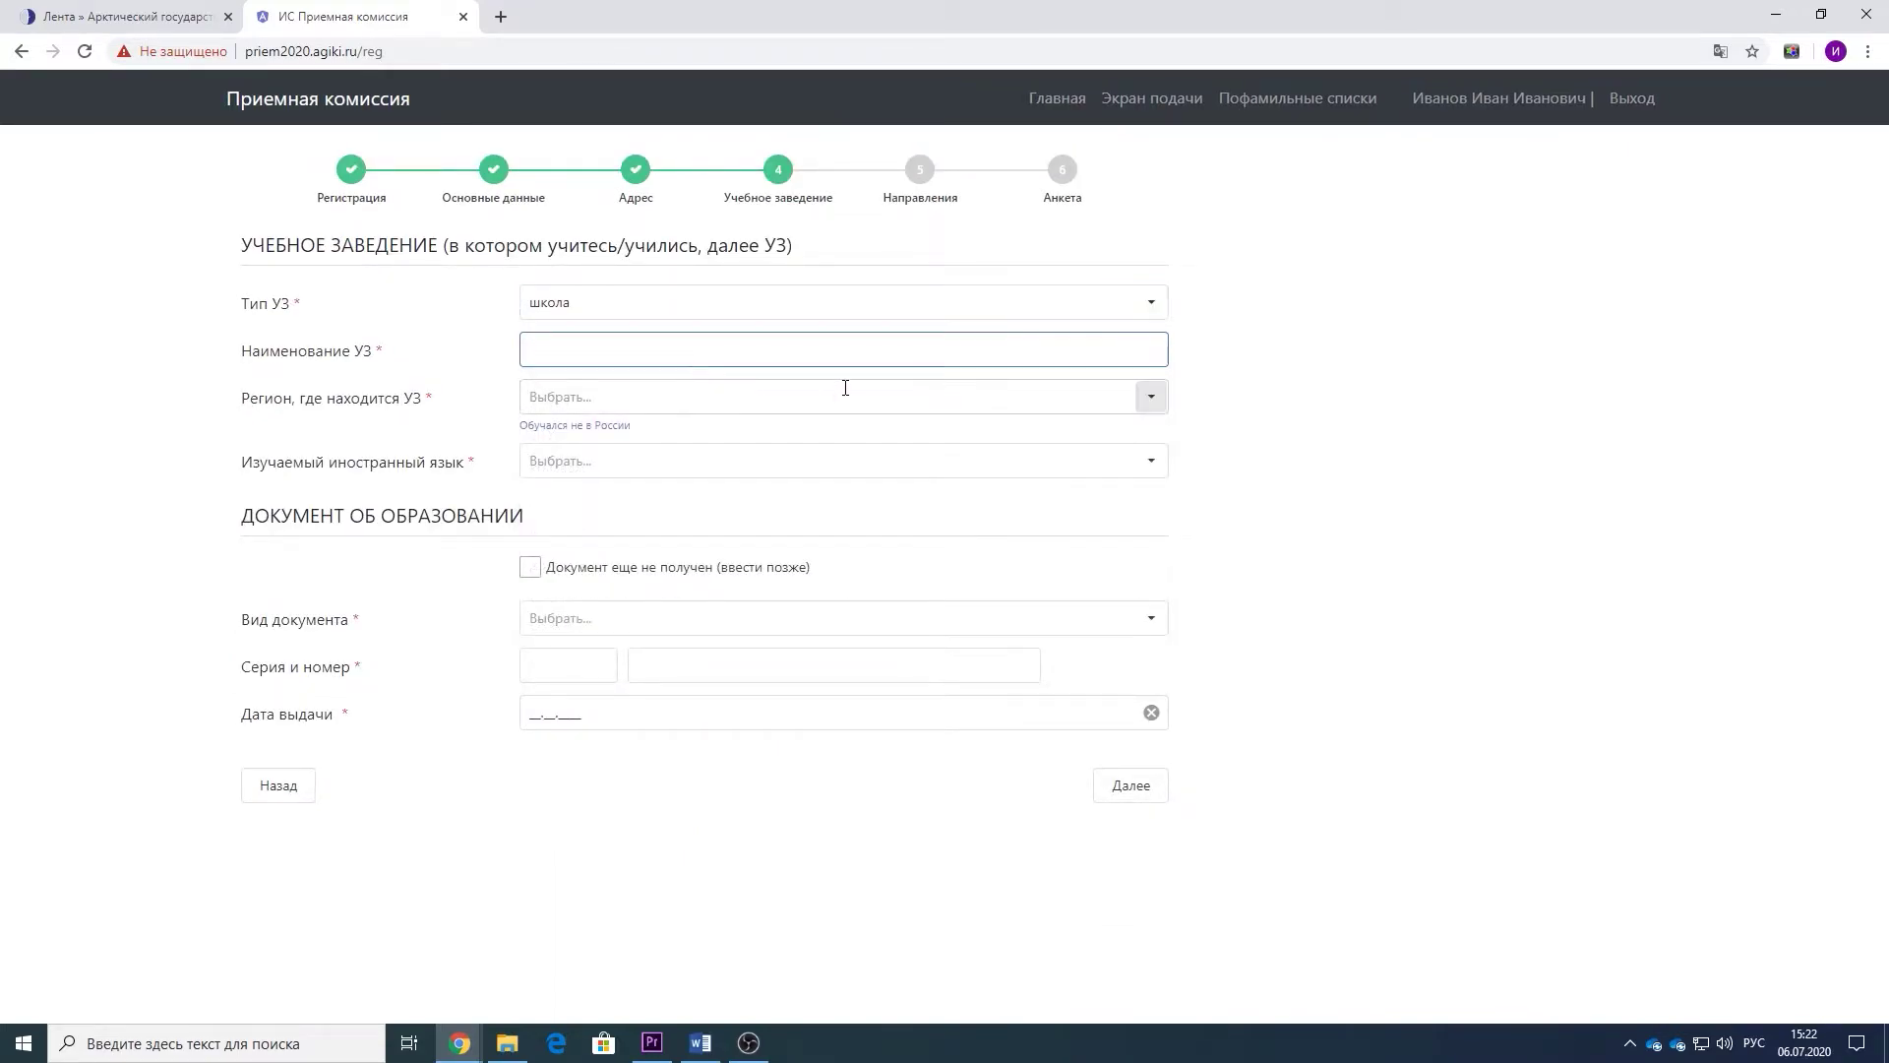
type("Школа №2")
left_click(845, 388)
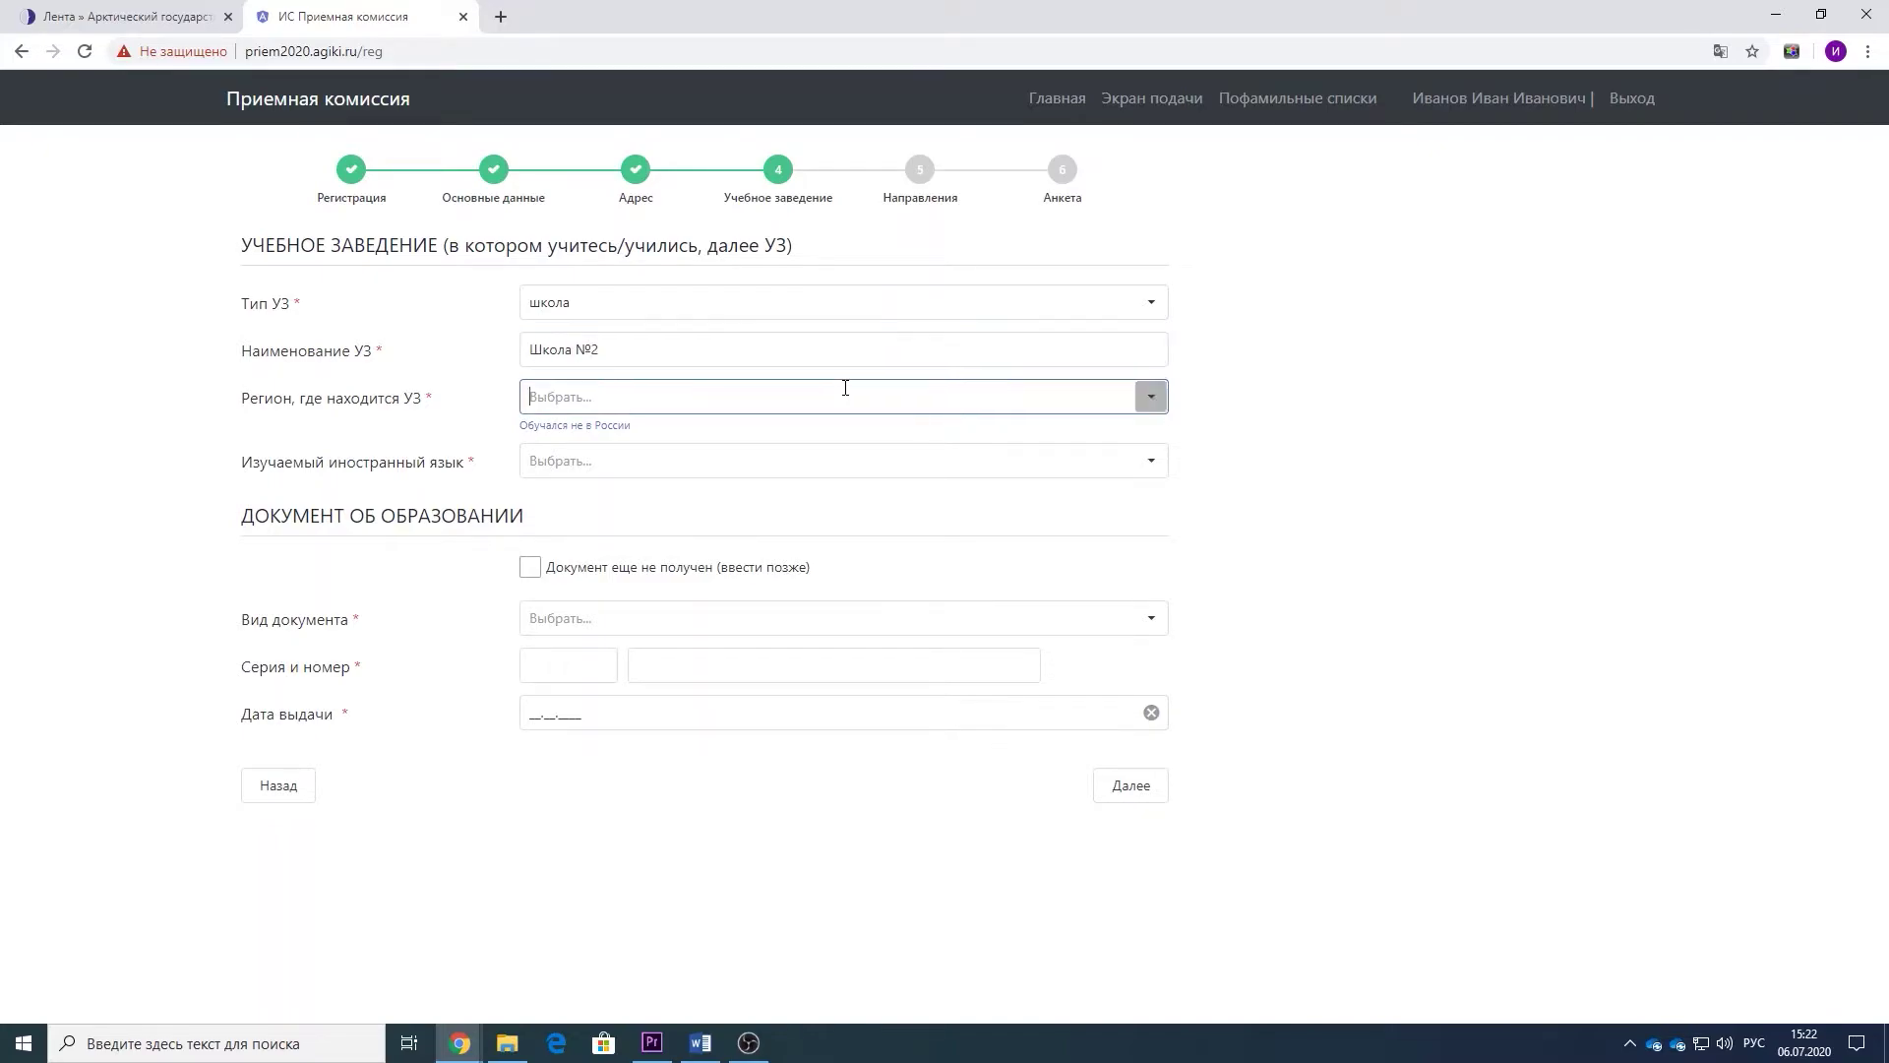
left_click(673, 443)
left_click(679, 463)
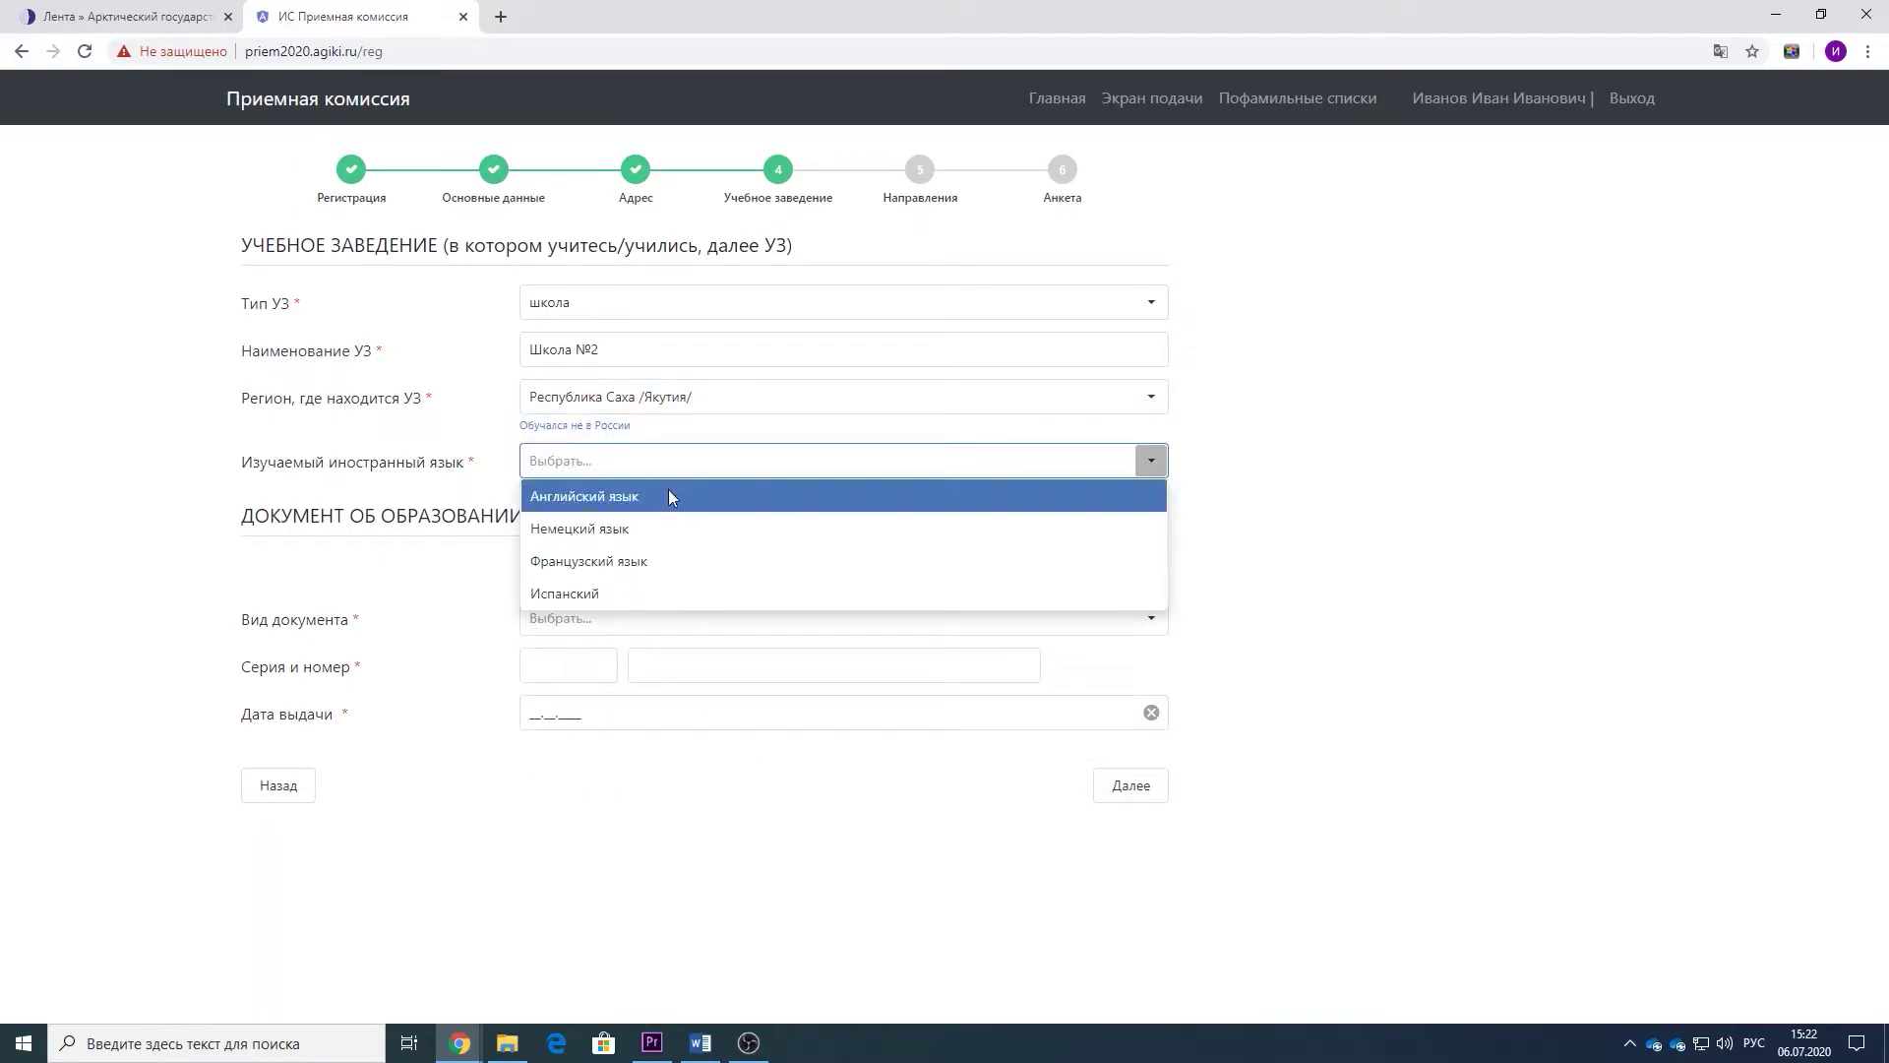
left_click(670, 499)
- Add an Аттестат with its certificate number and issue date 06.07.2020, then continue
left_click(702, 619)
left_click(615, 686)
left_click(711, 670)
left_click(528, 701)
type("06.07.2020")
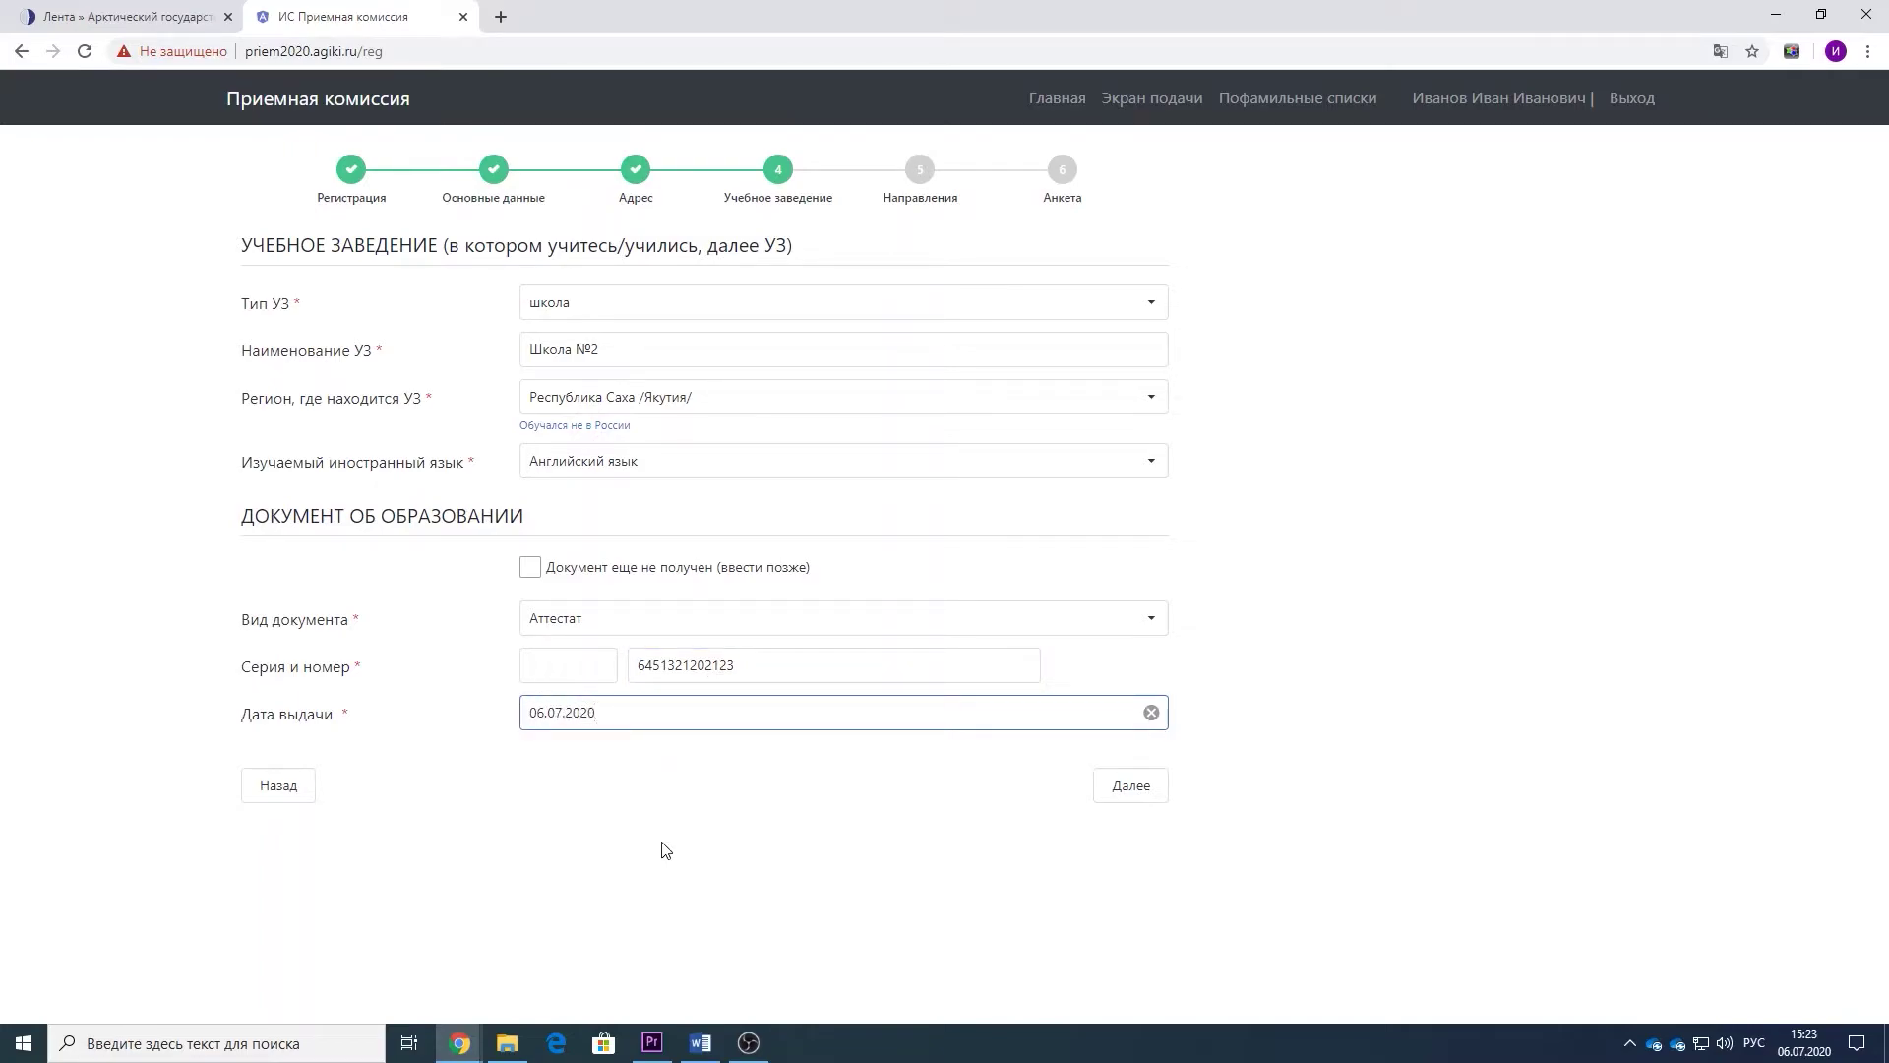
left_click(1127, 787)
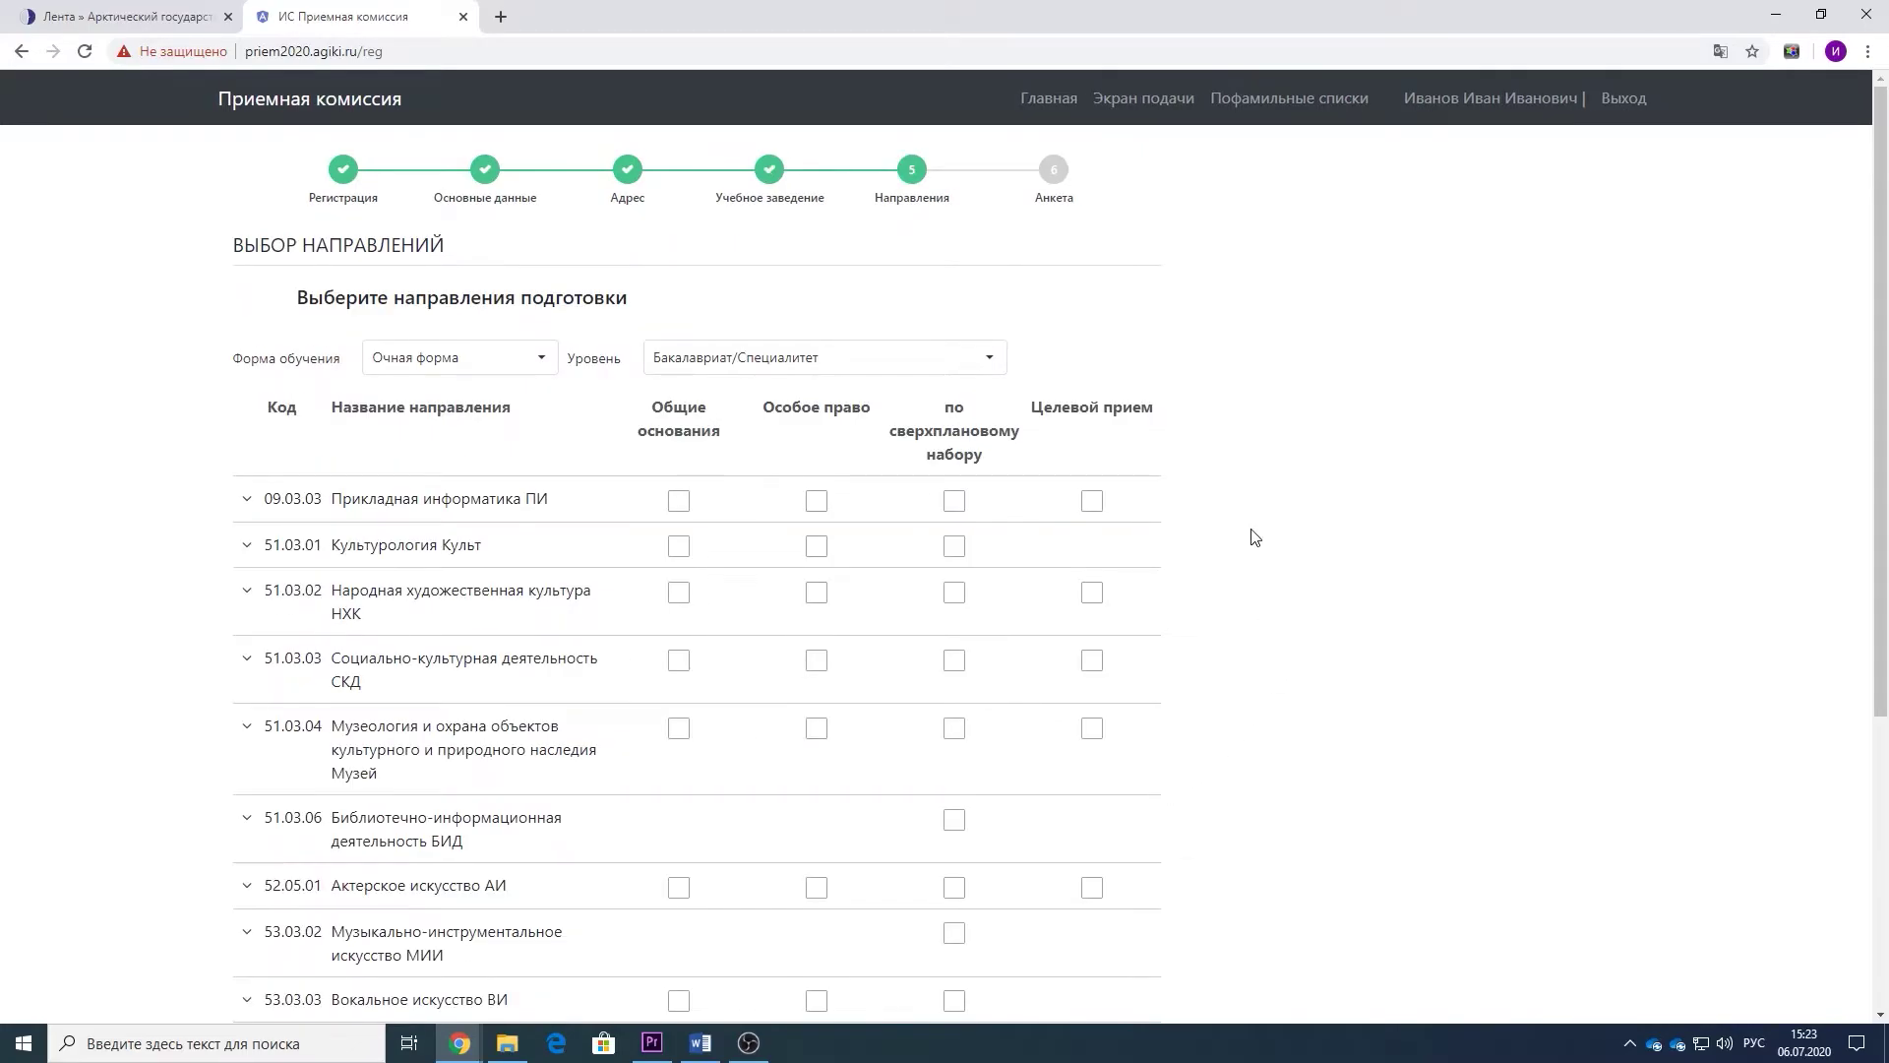
- Keep Очная форма and Бакалавриат/Специалитет, tick 09.03.03 Прикладная информатика under Общие основания, and continue
left_click(540, 372)
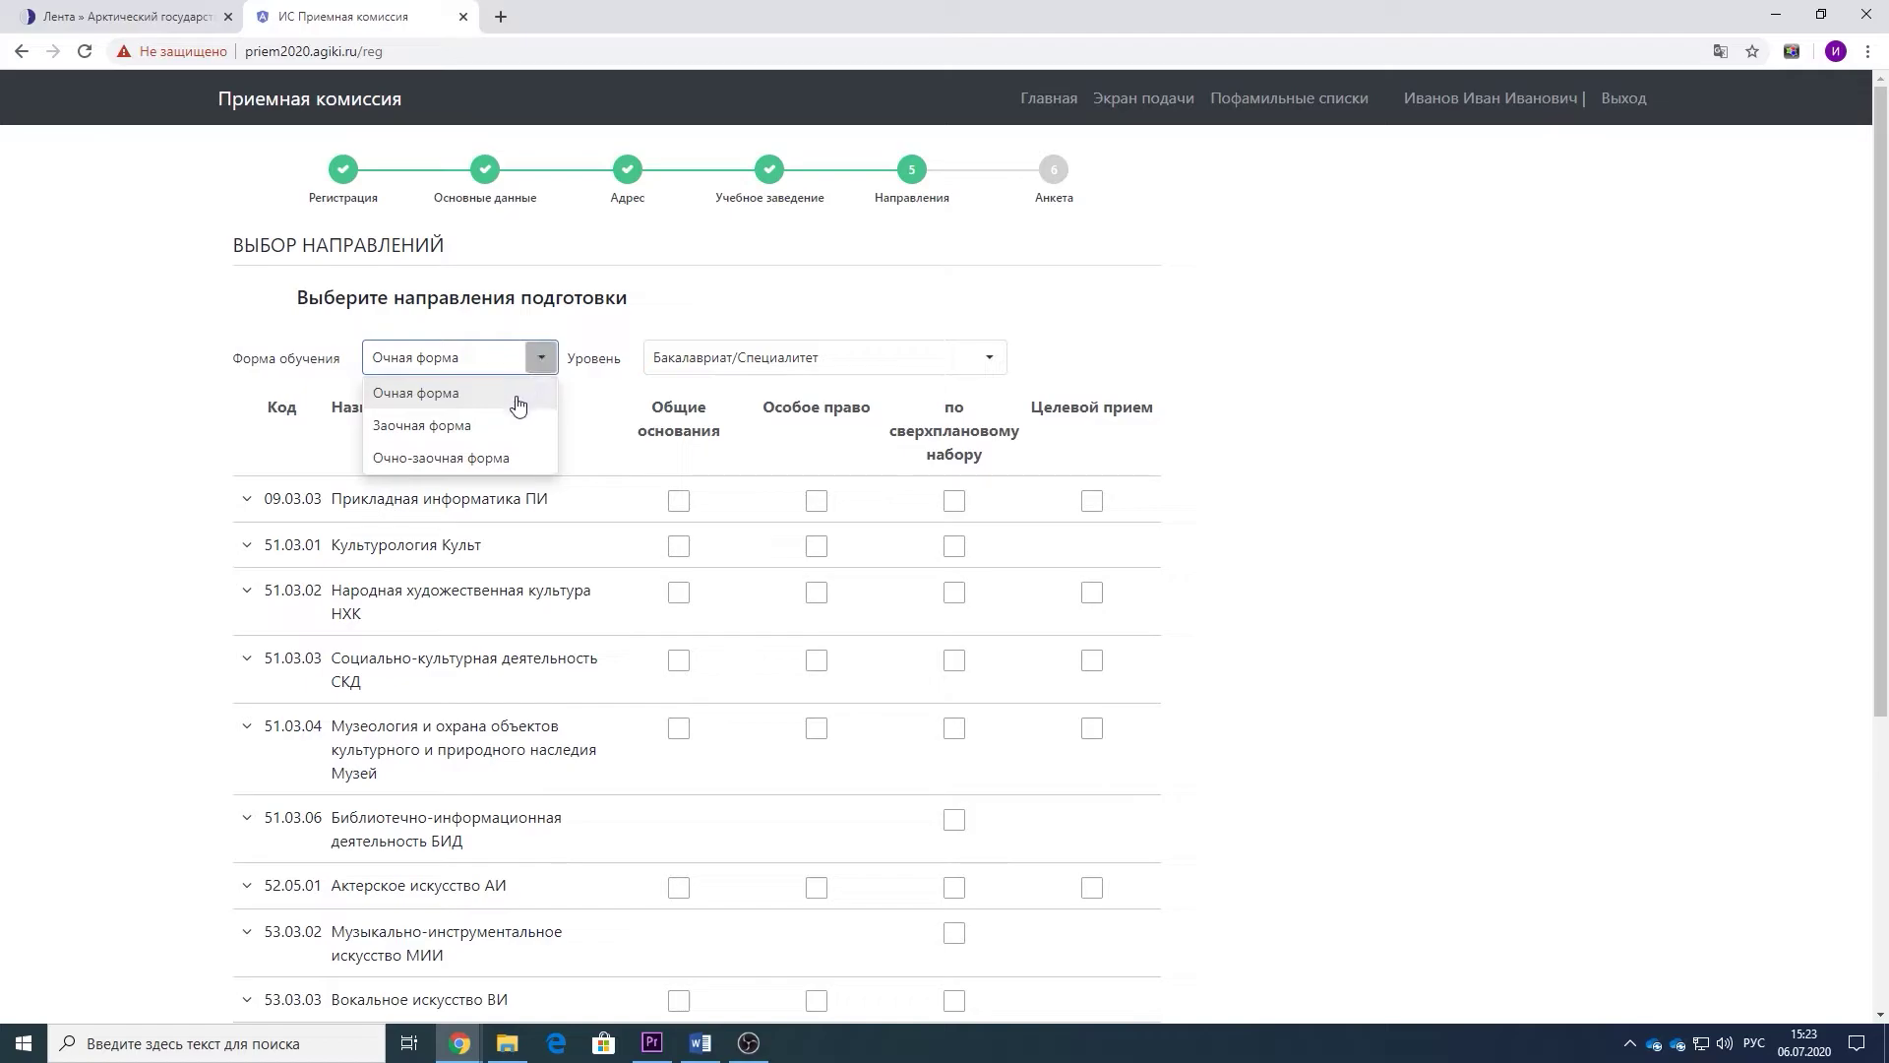
left_click(517, 398)
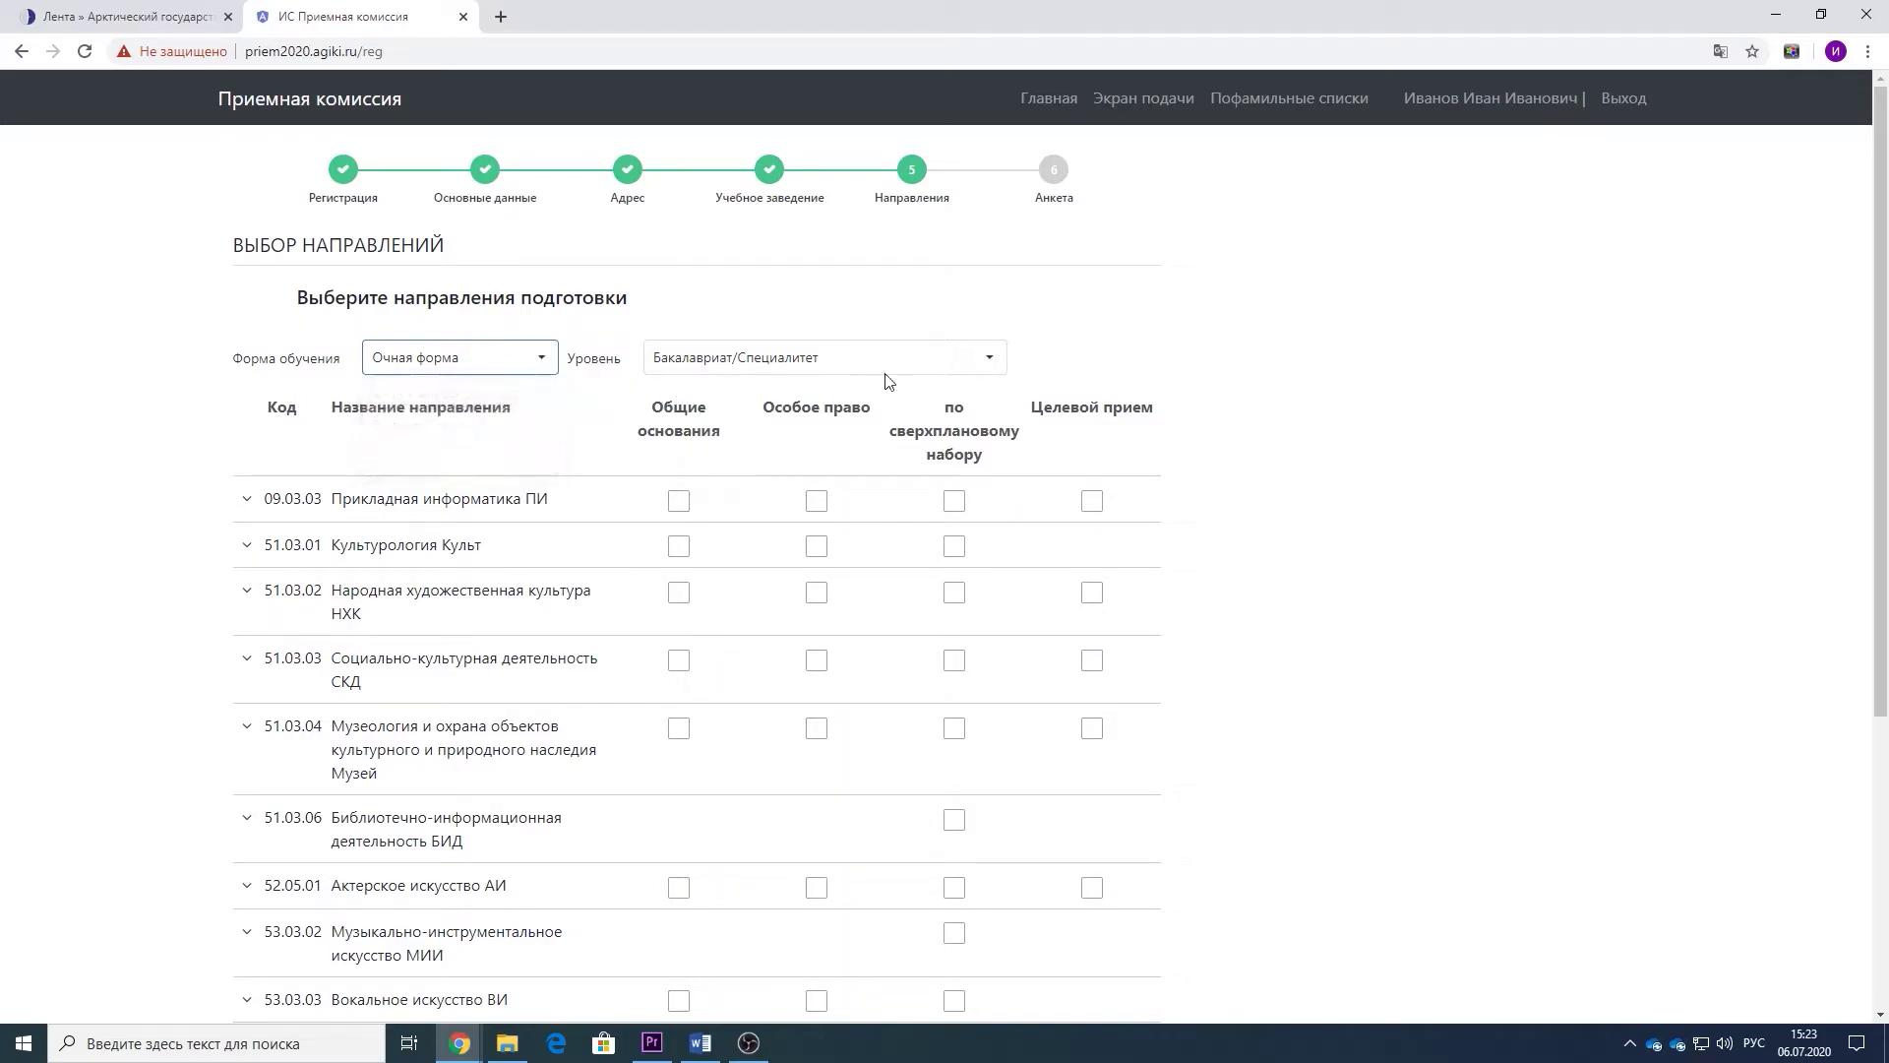
left_click(933, 366)
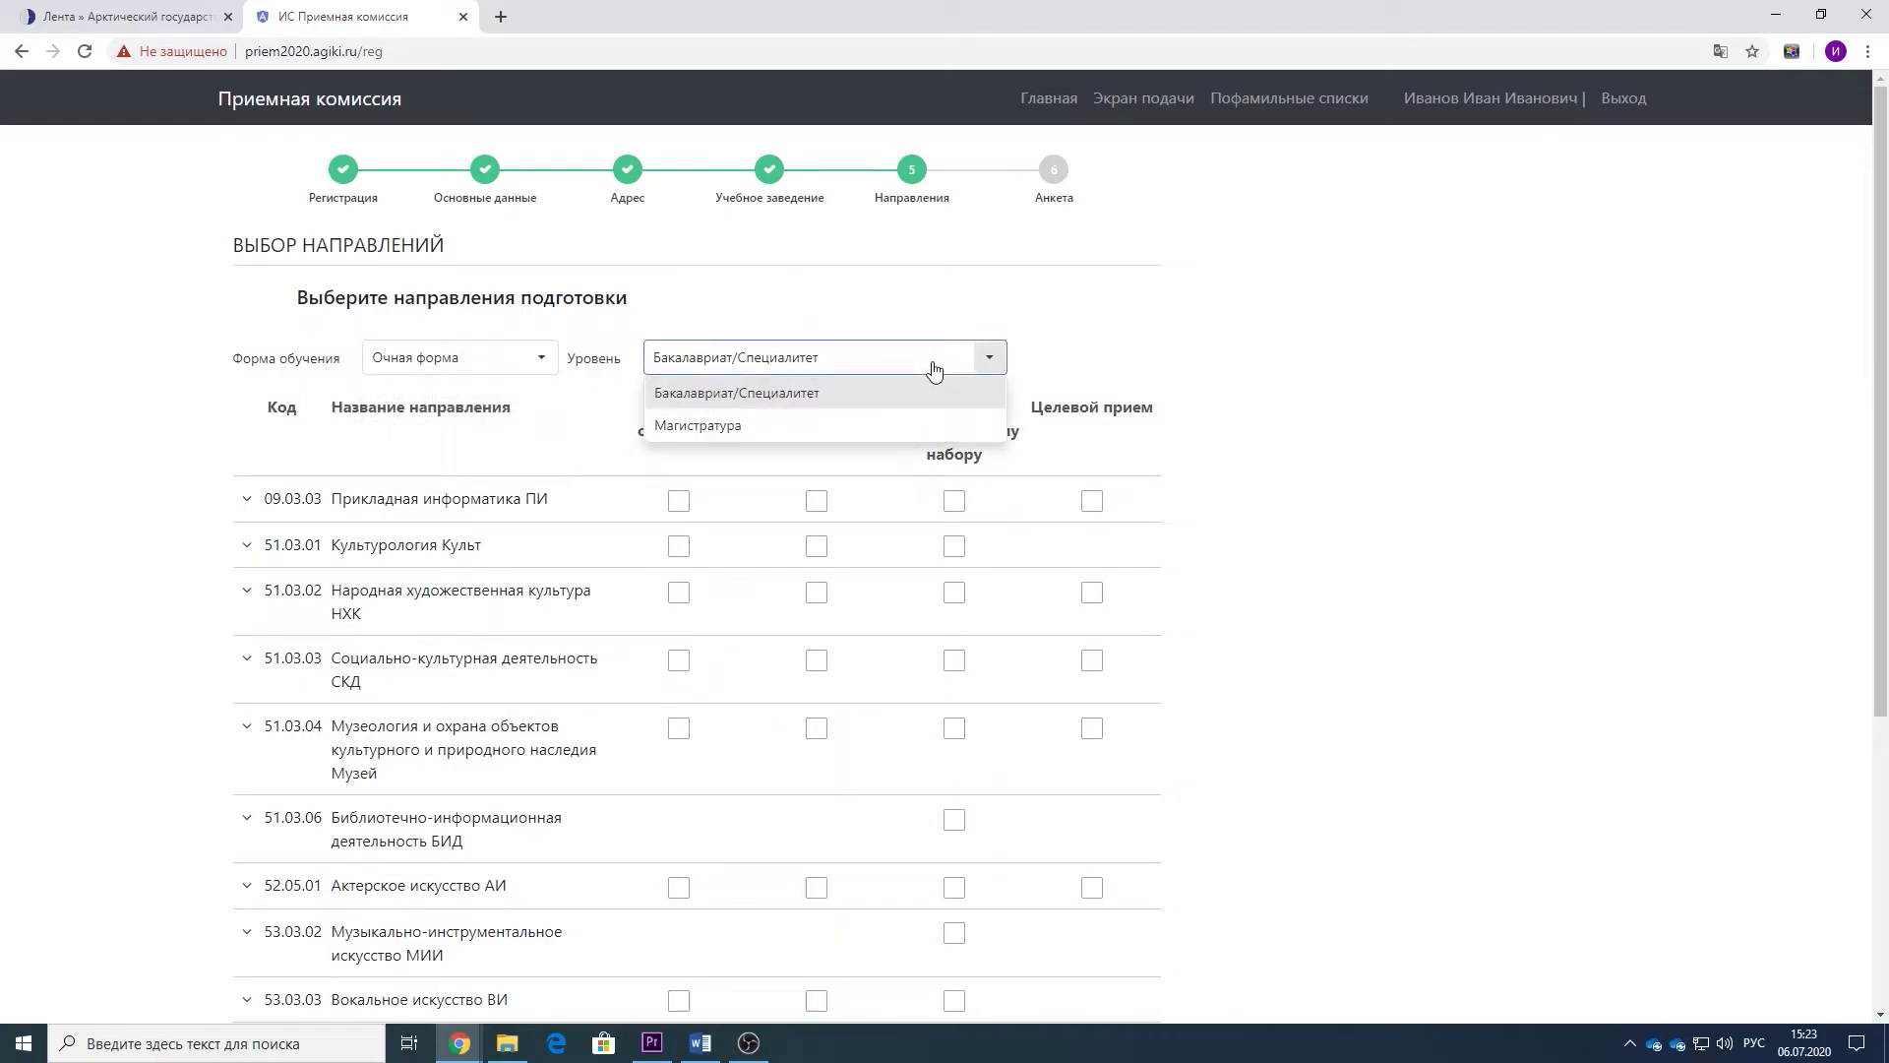
left_click(886, 397)
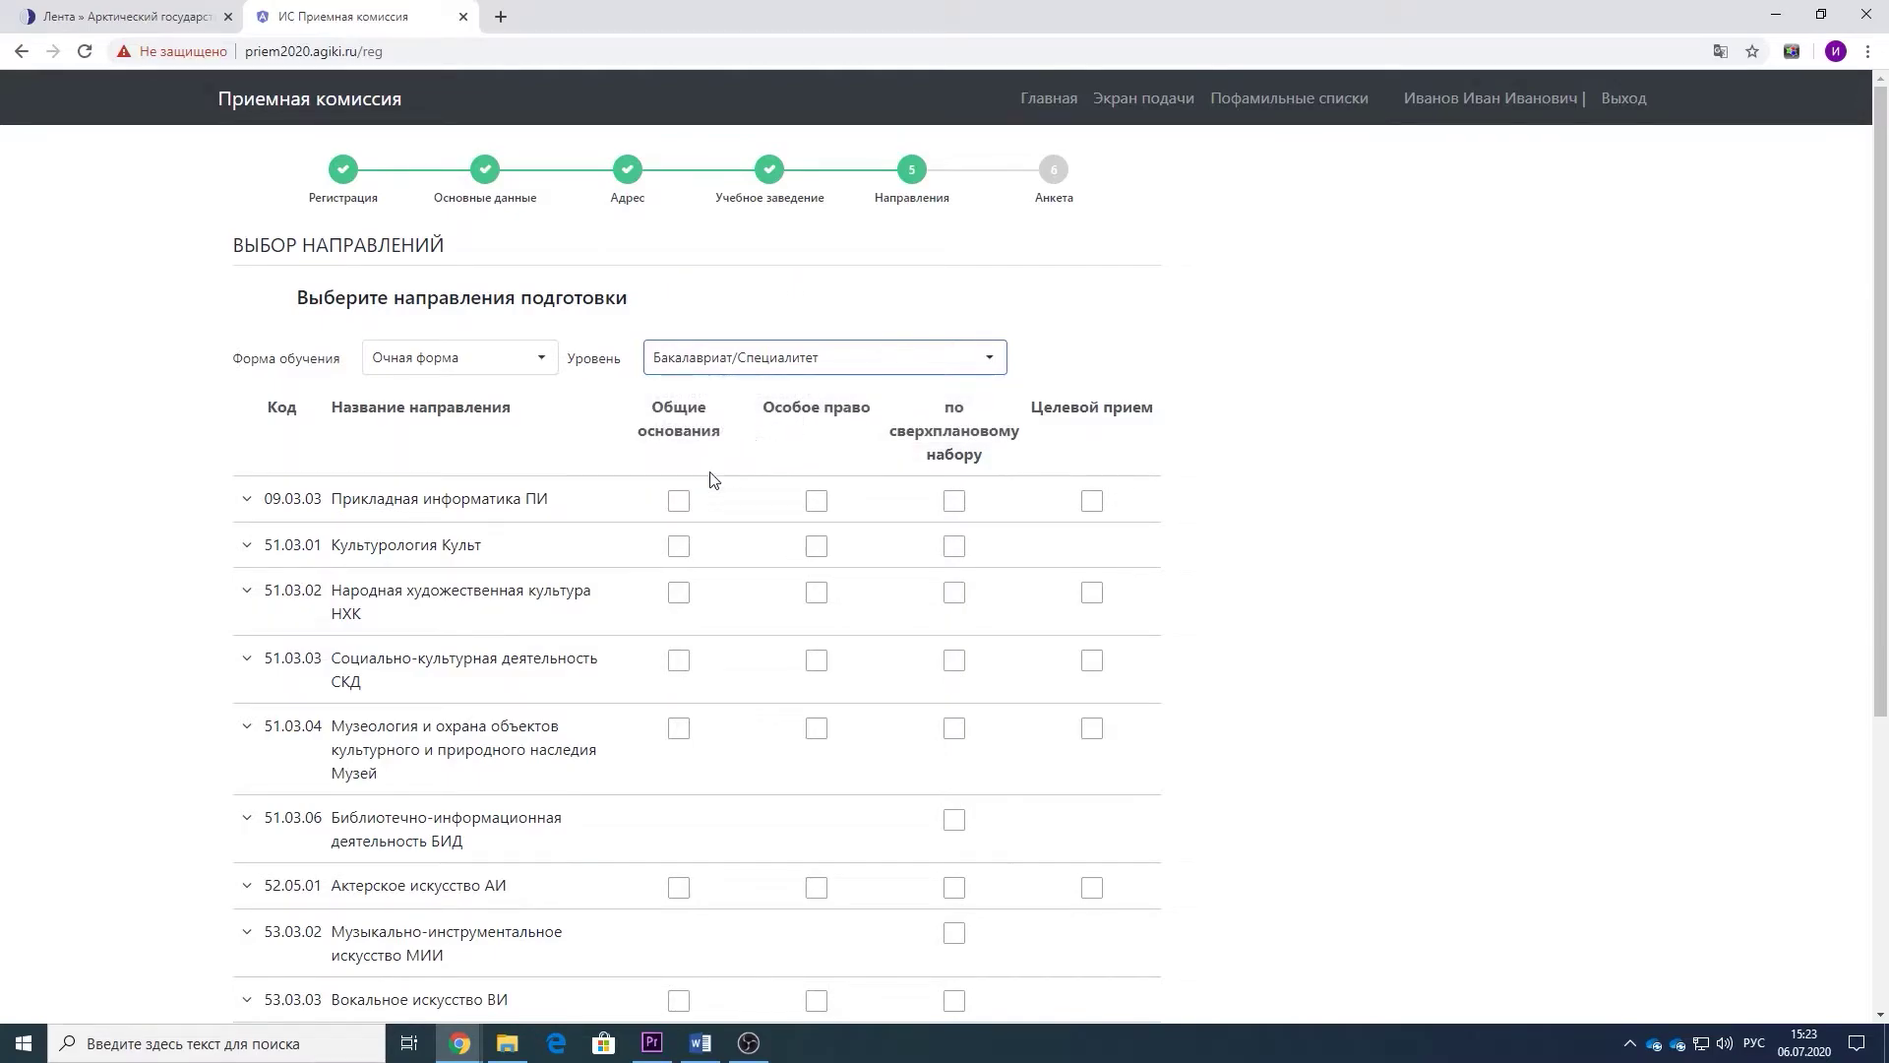
left_click(679, 502)
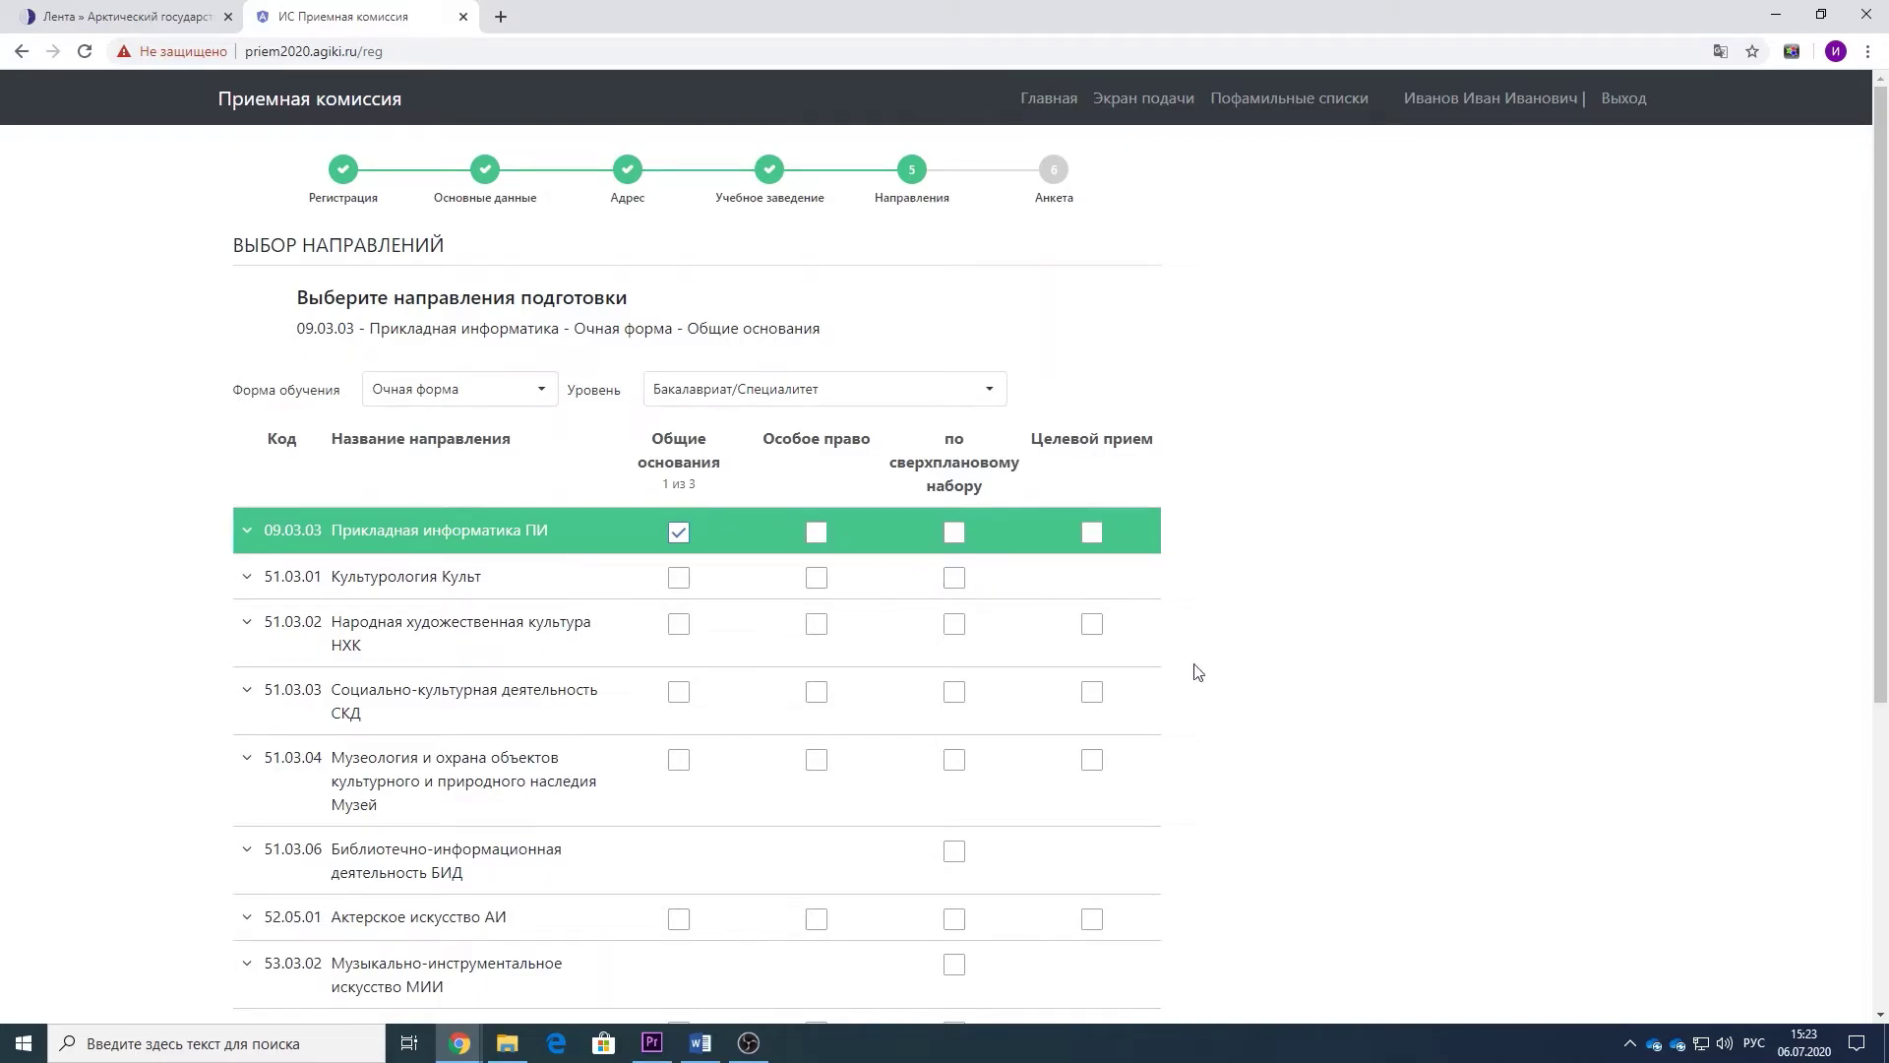
scroll(1197, 672, "down", 5)
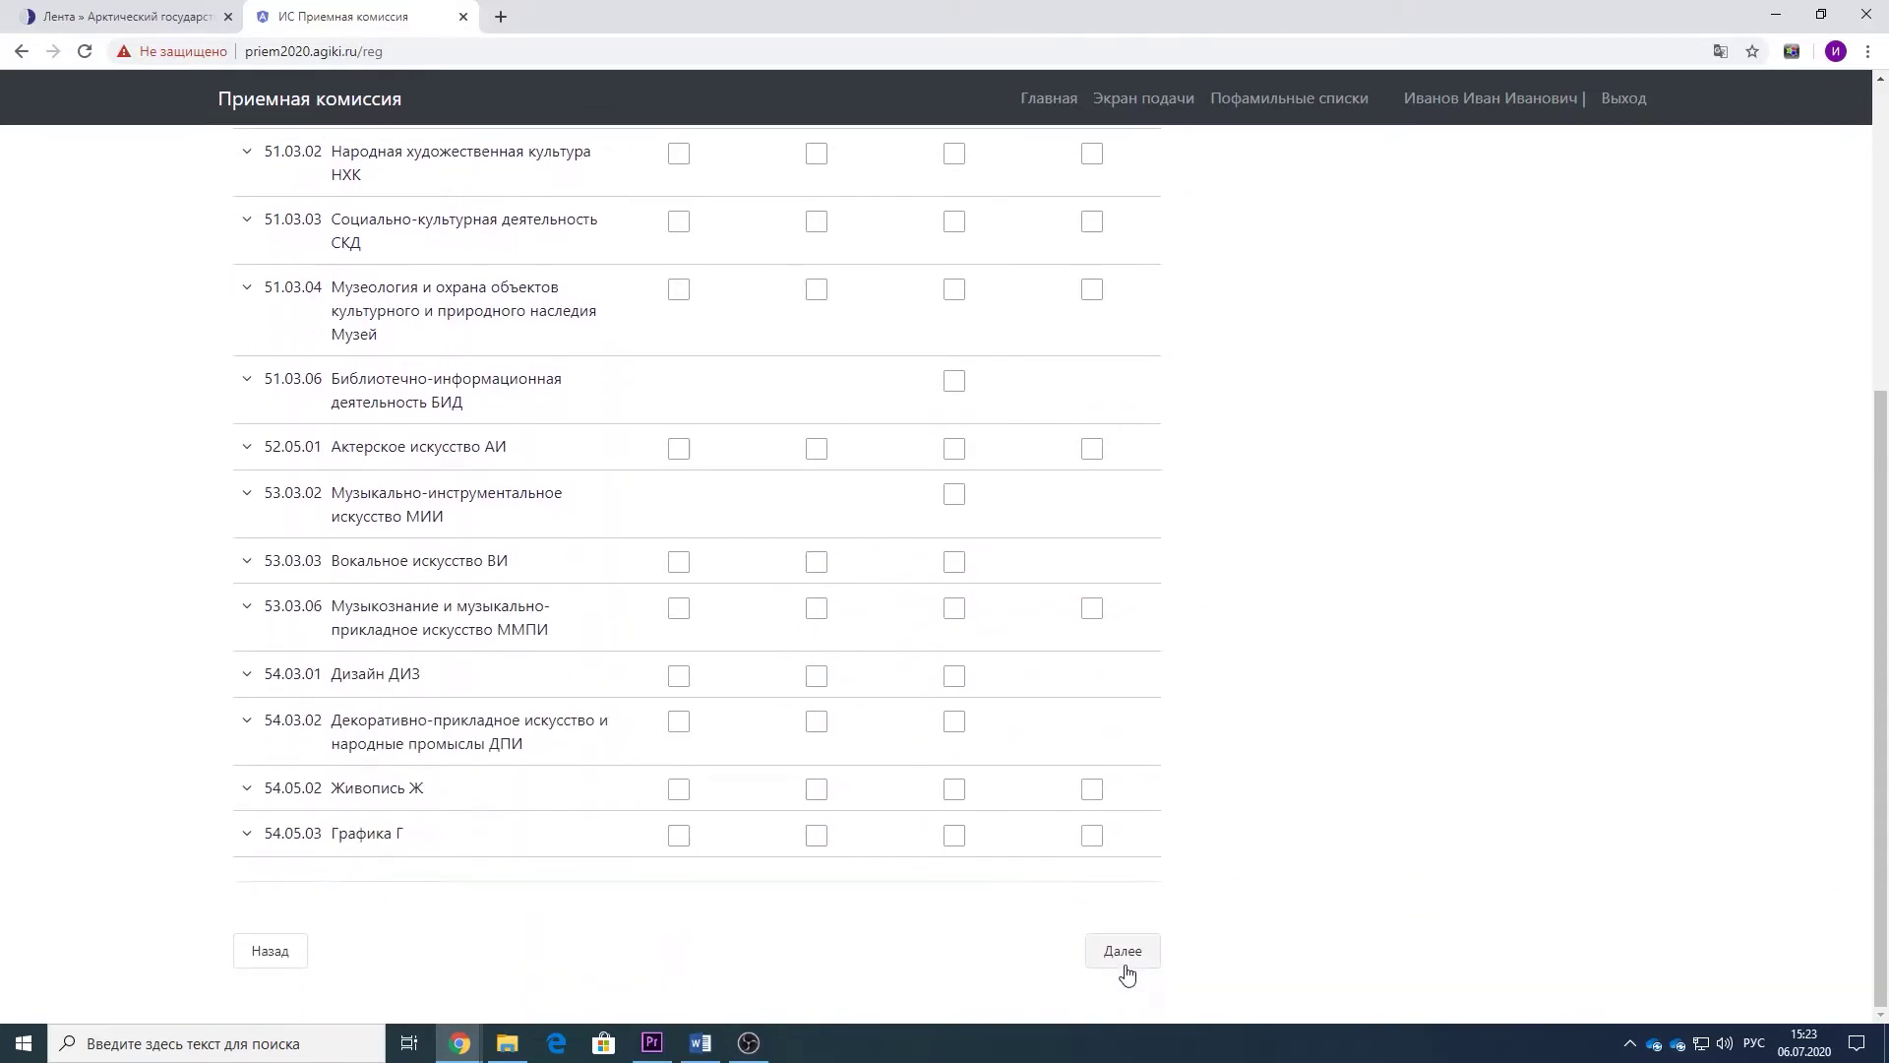
left_click(1123, 950)
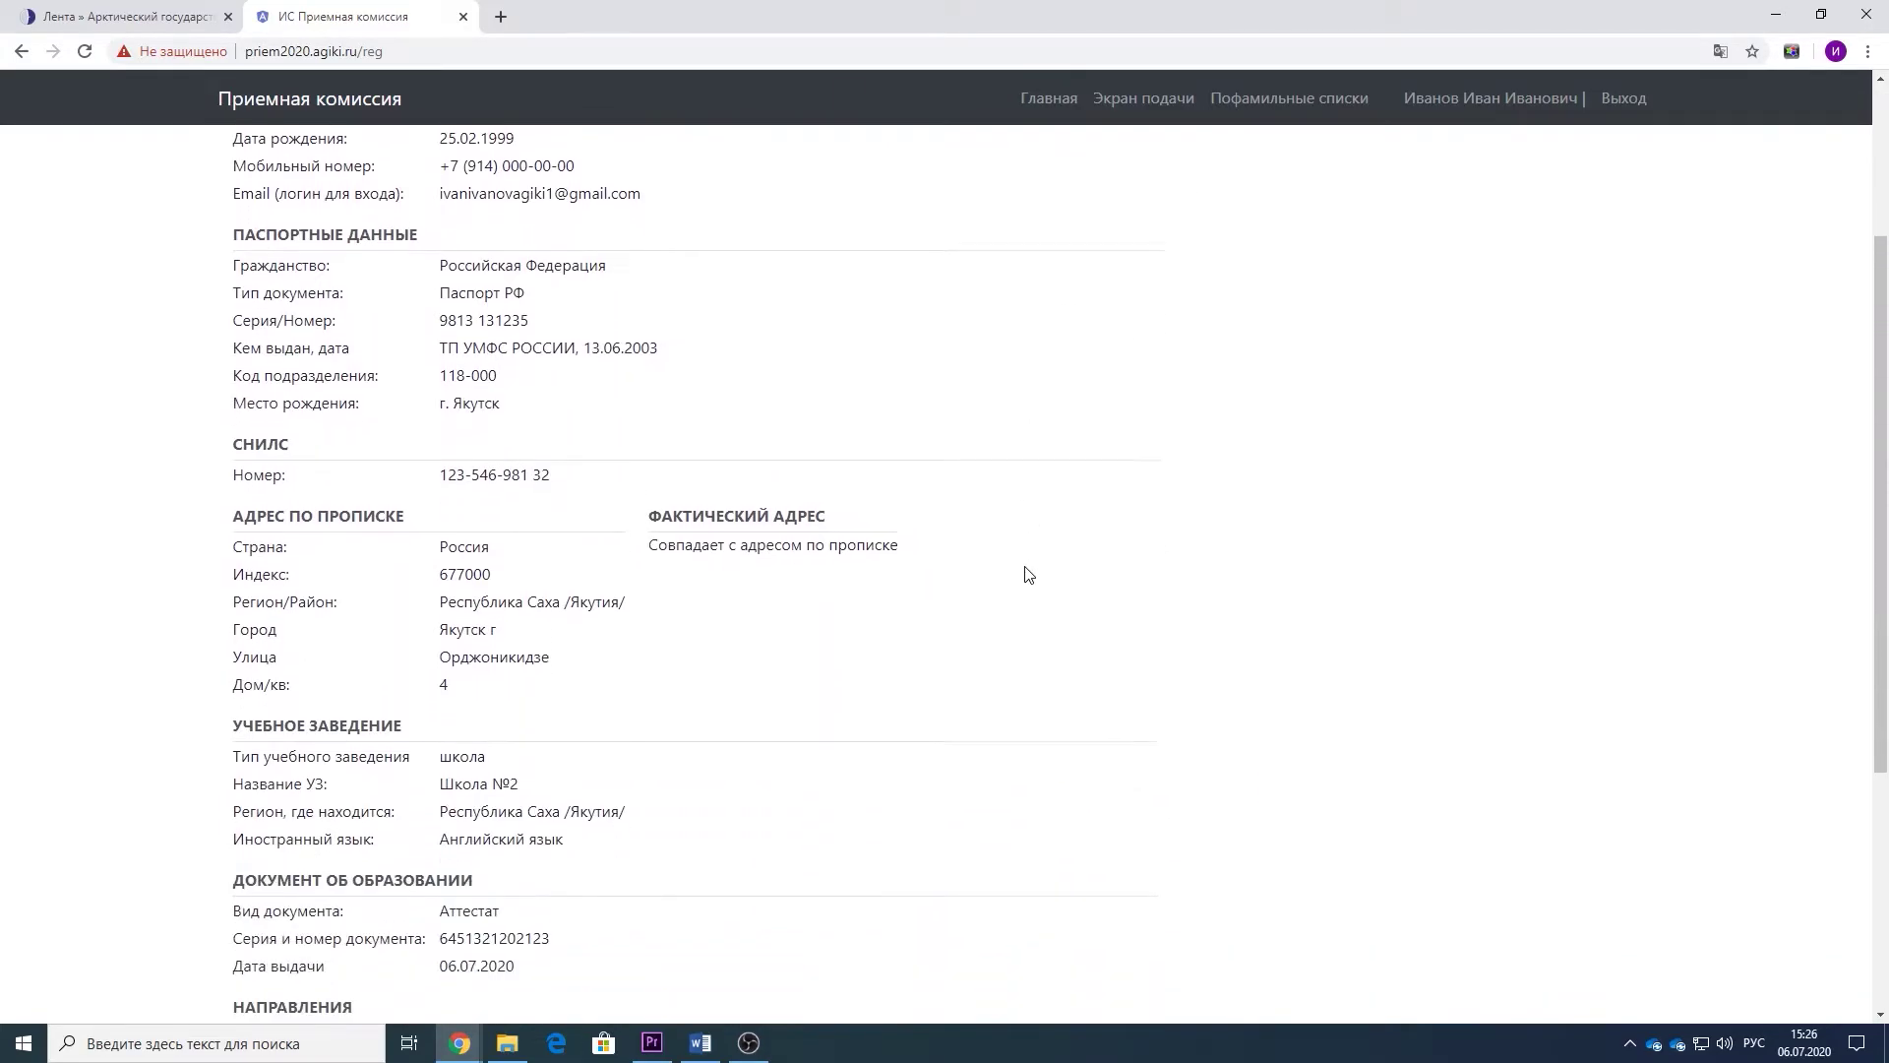
- Give personal-data processing consent and continue filling in the application in the Личный кабинет
scroll(1024, 569, "down", 3)
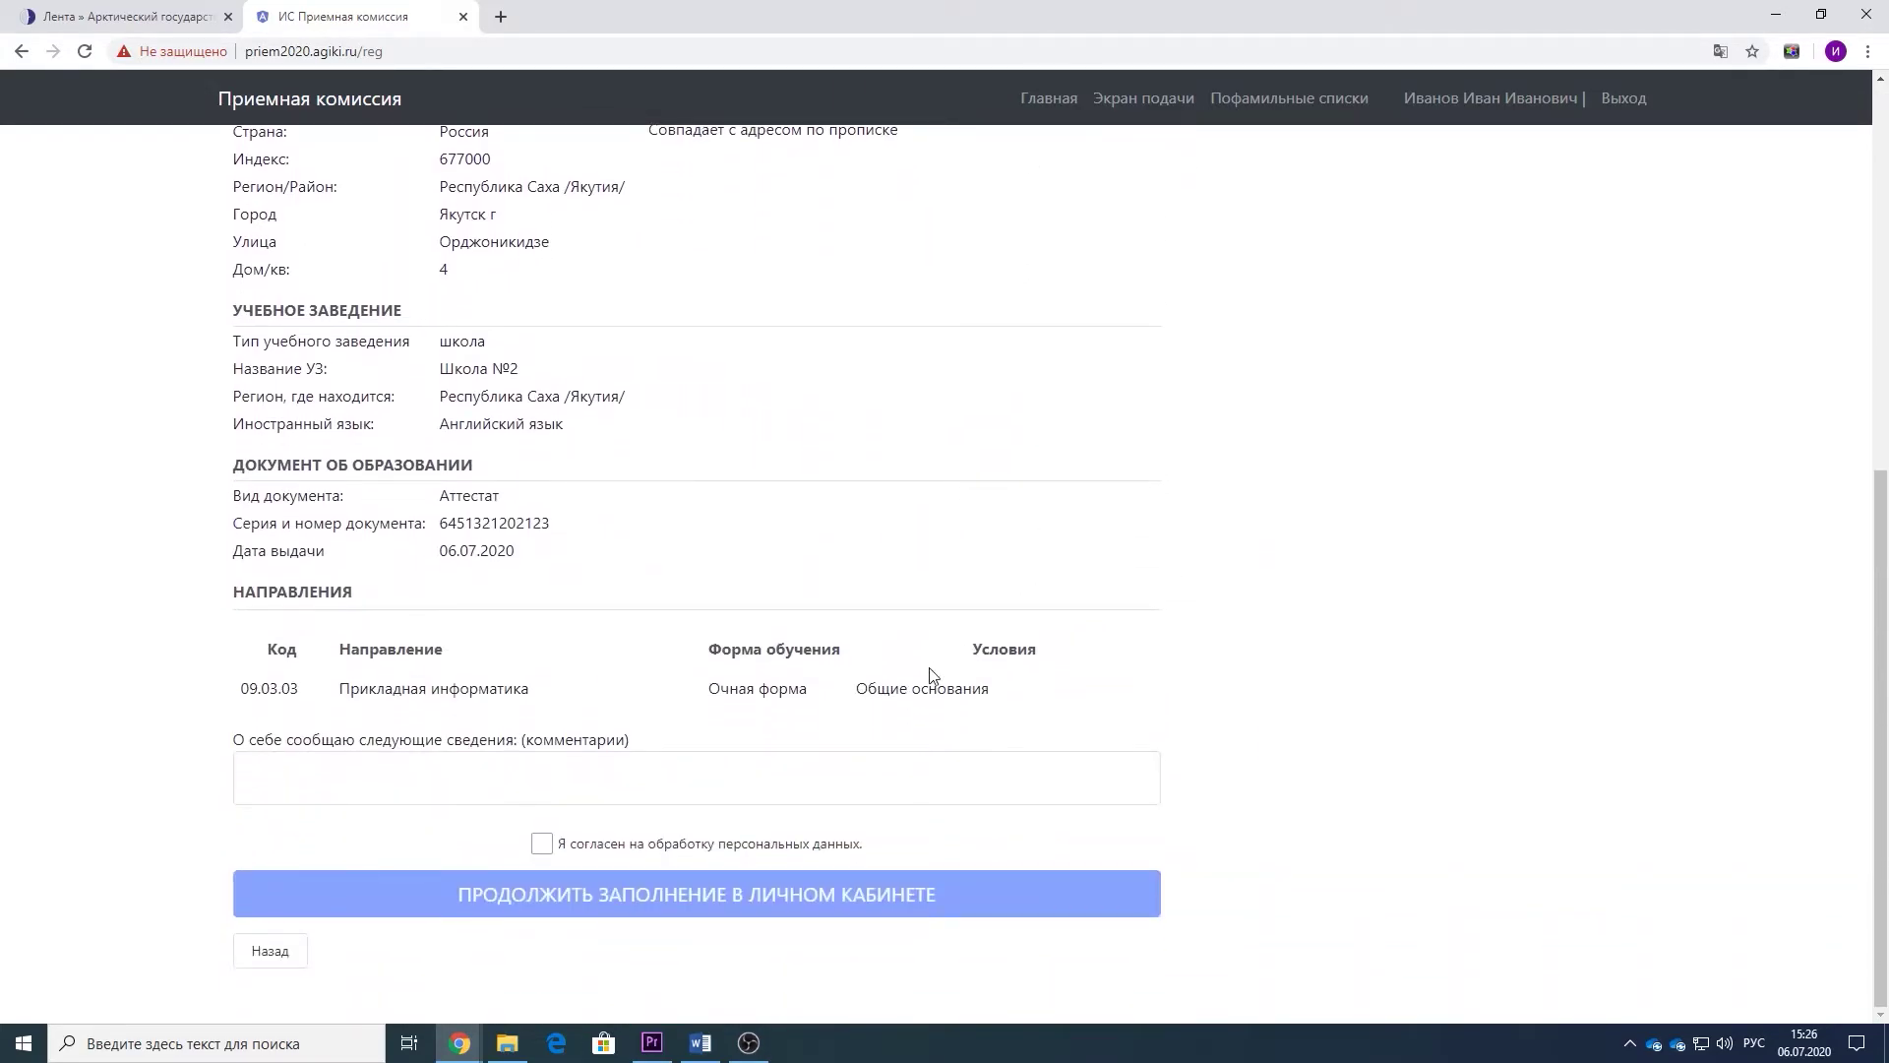
left_click(673, 844)
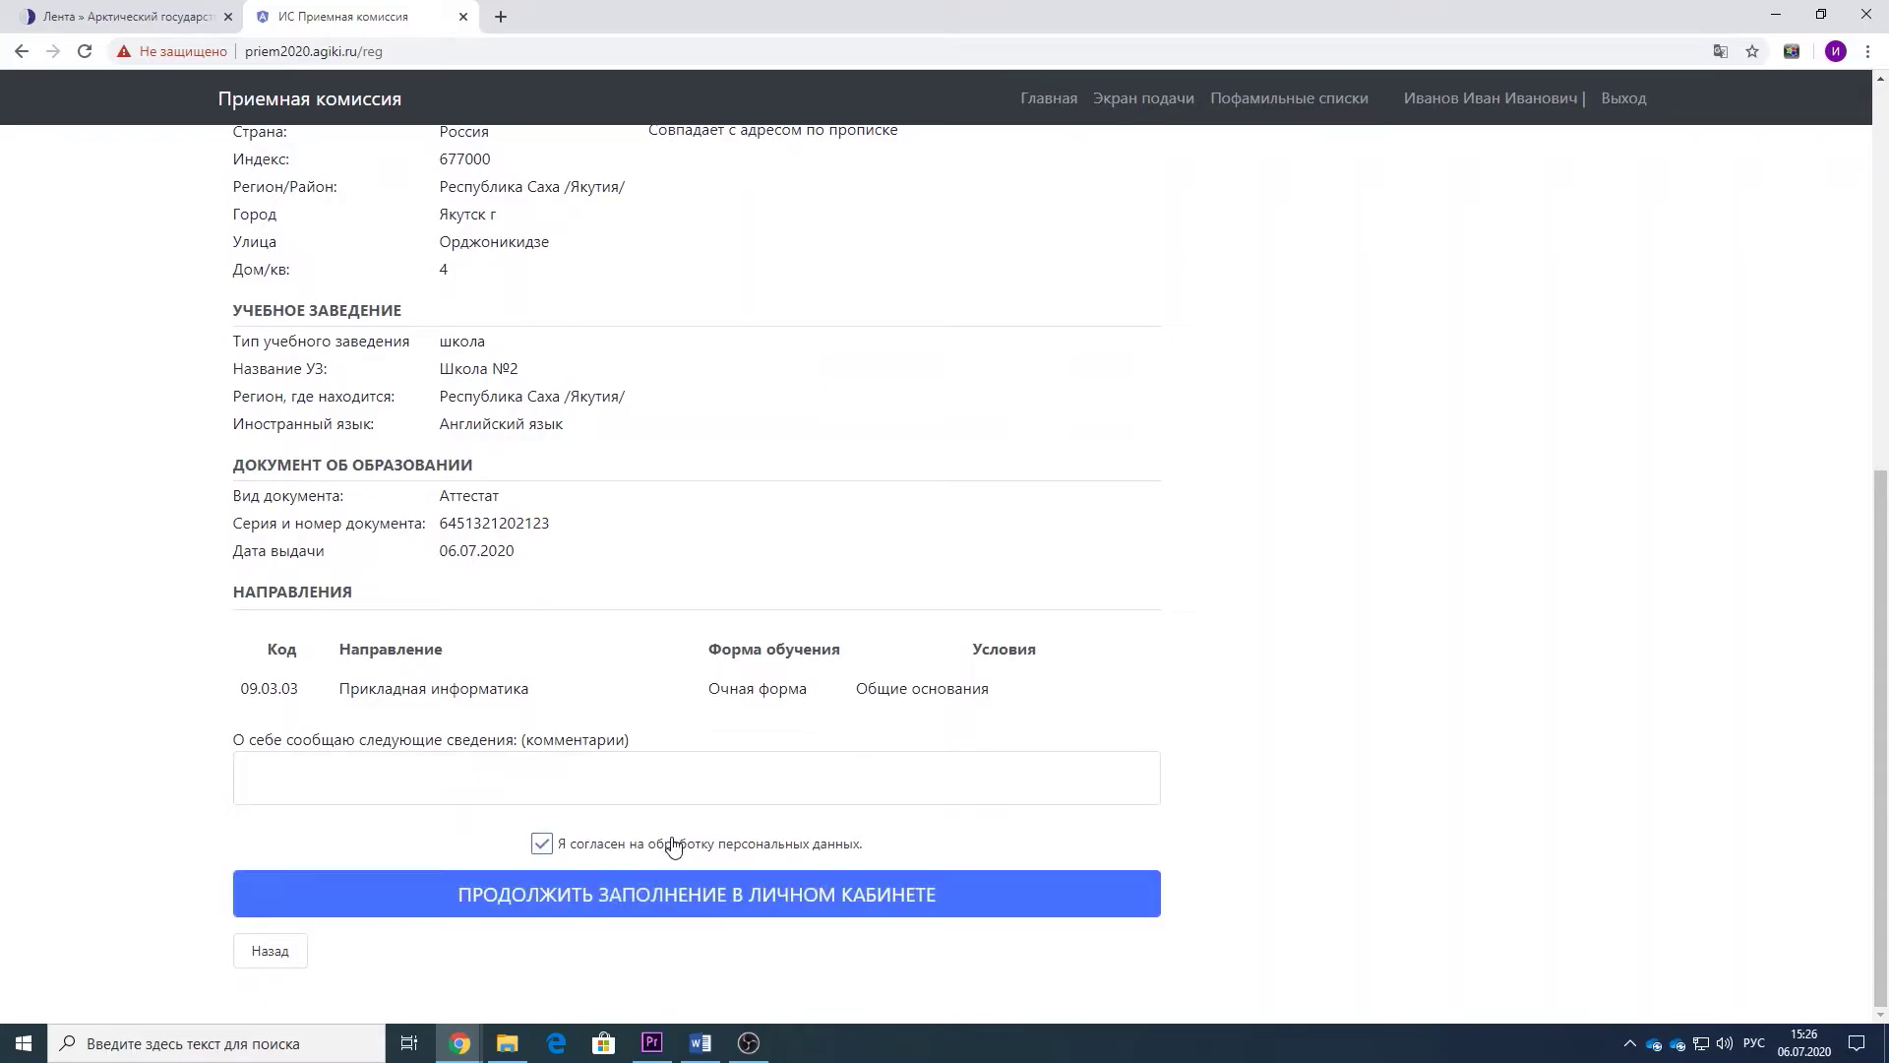
left_click(792, 895)
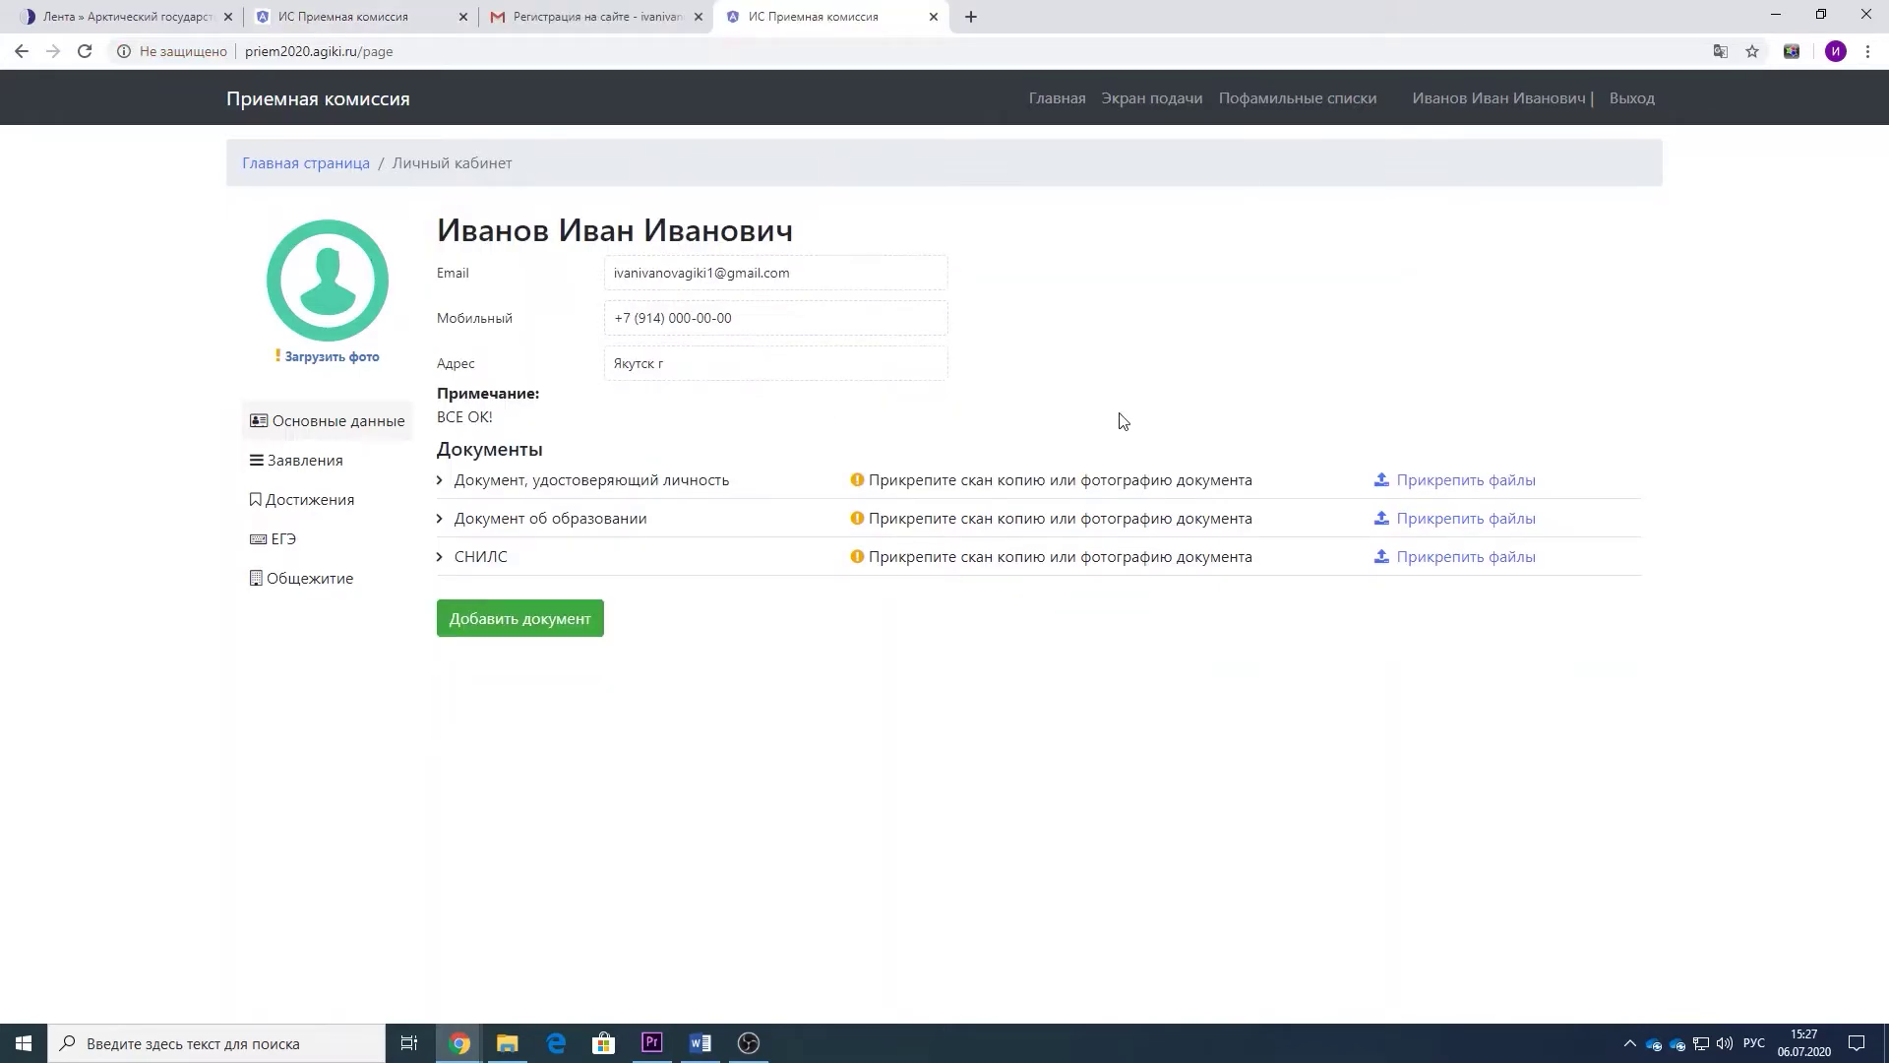
- Upload passport_skan from the агики folder as the identity document scan
left_click(1446, 494)
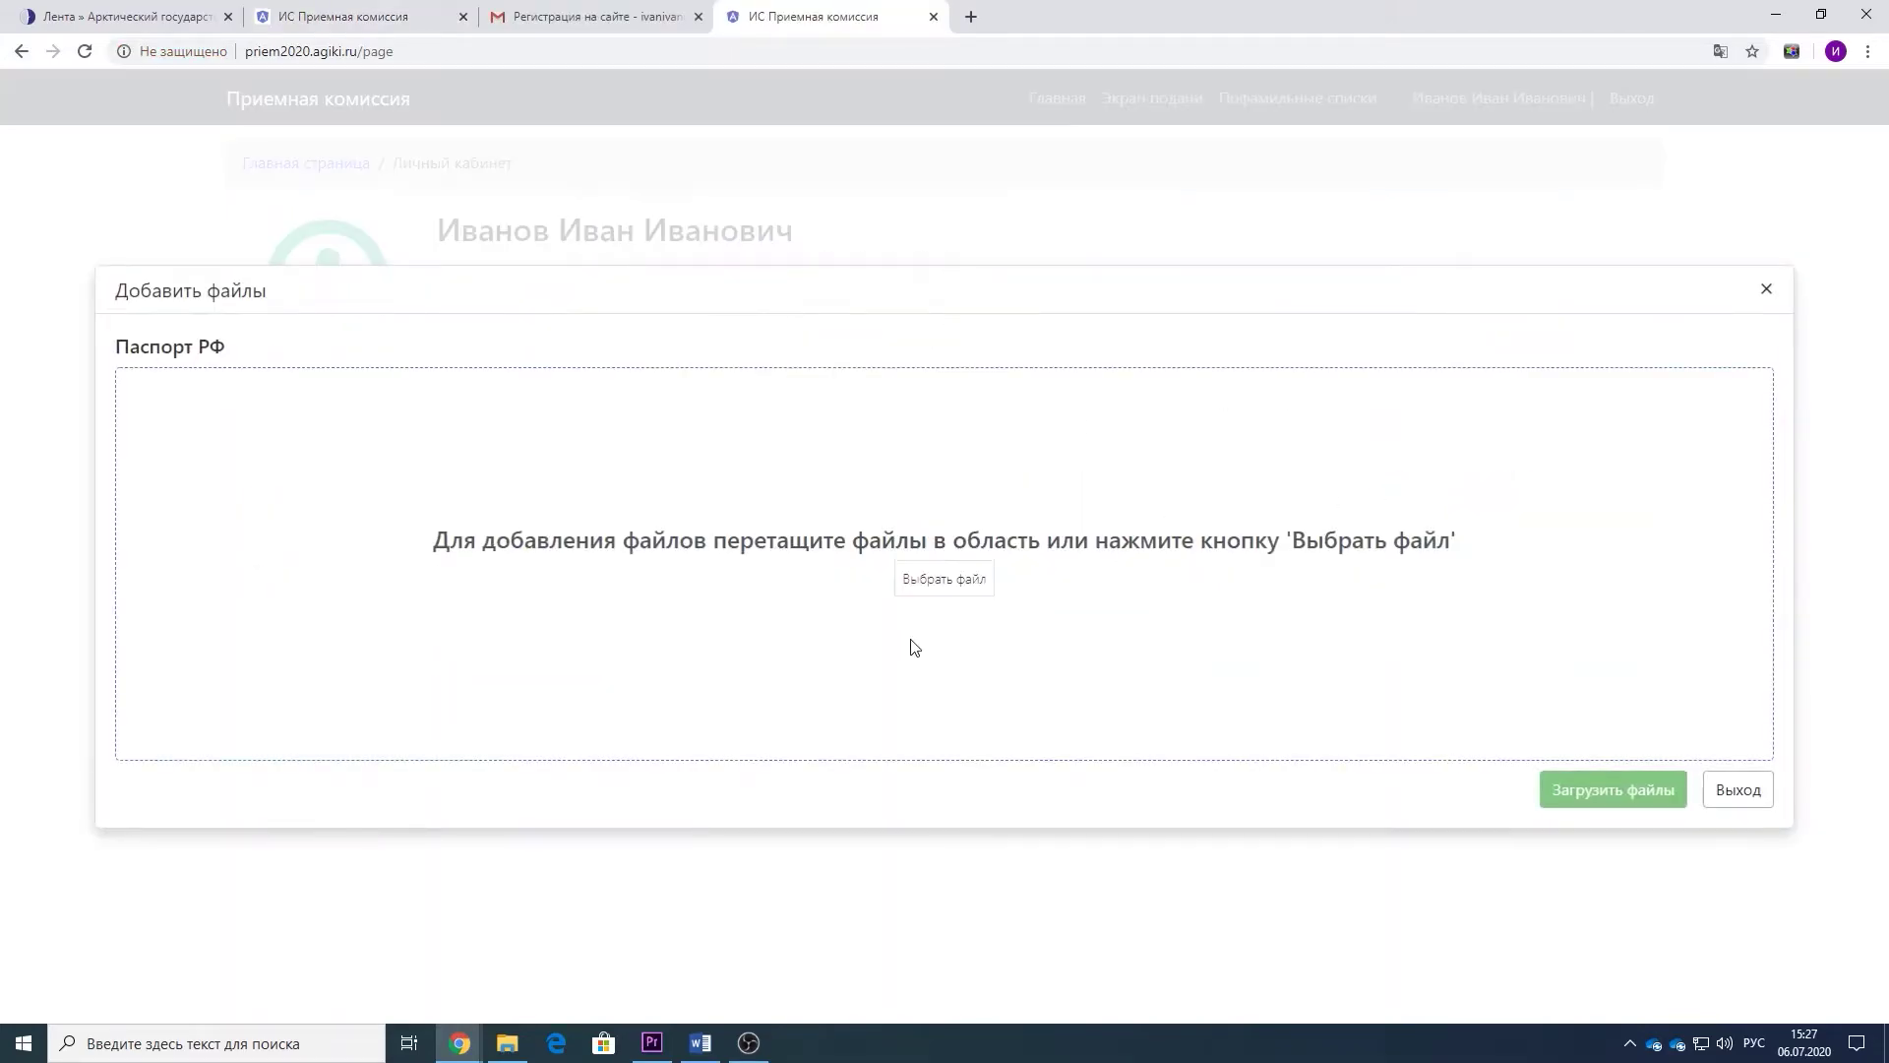
left_click(944, 578)
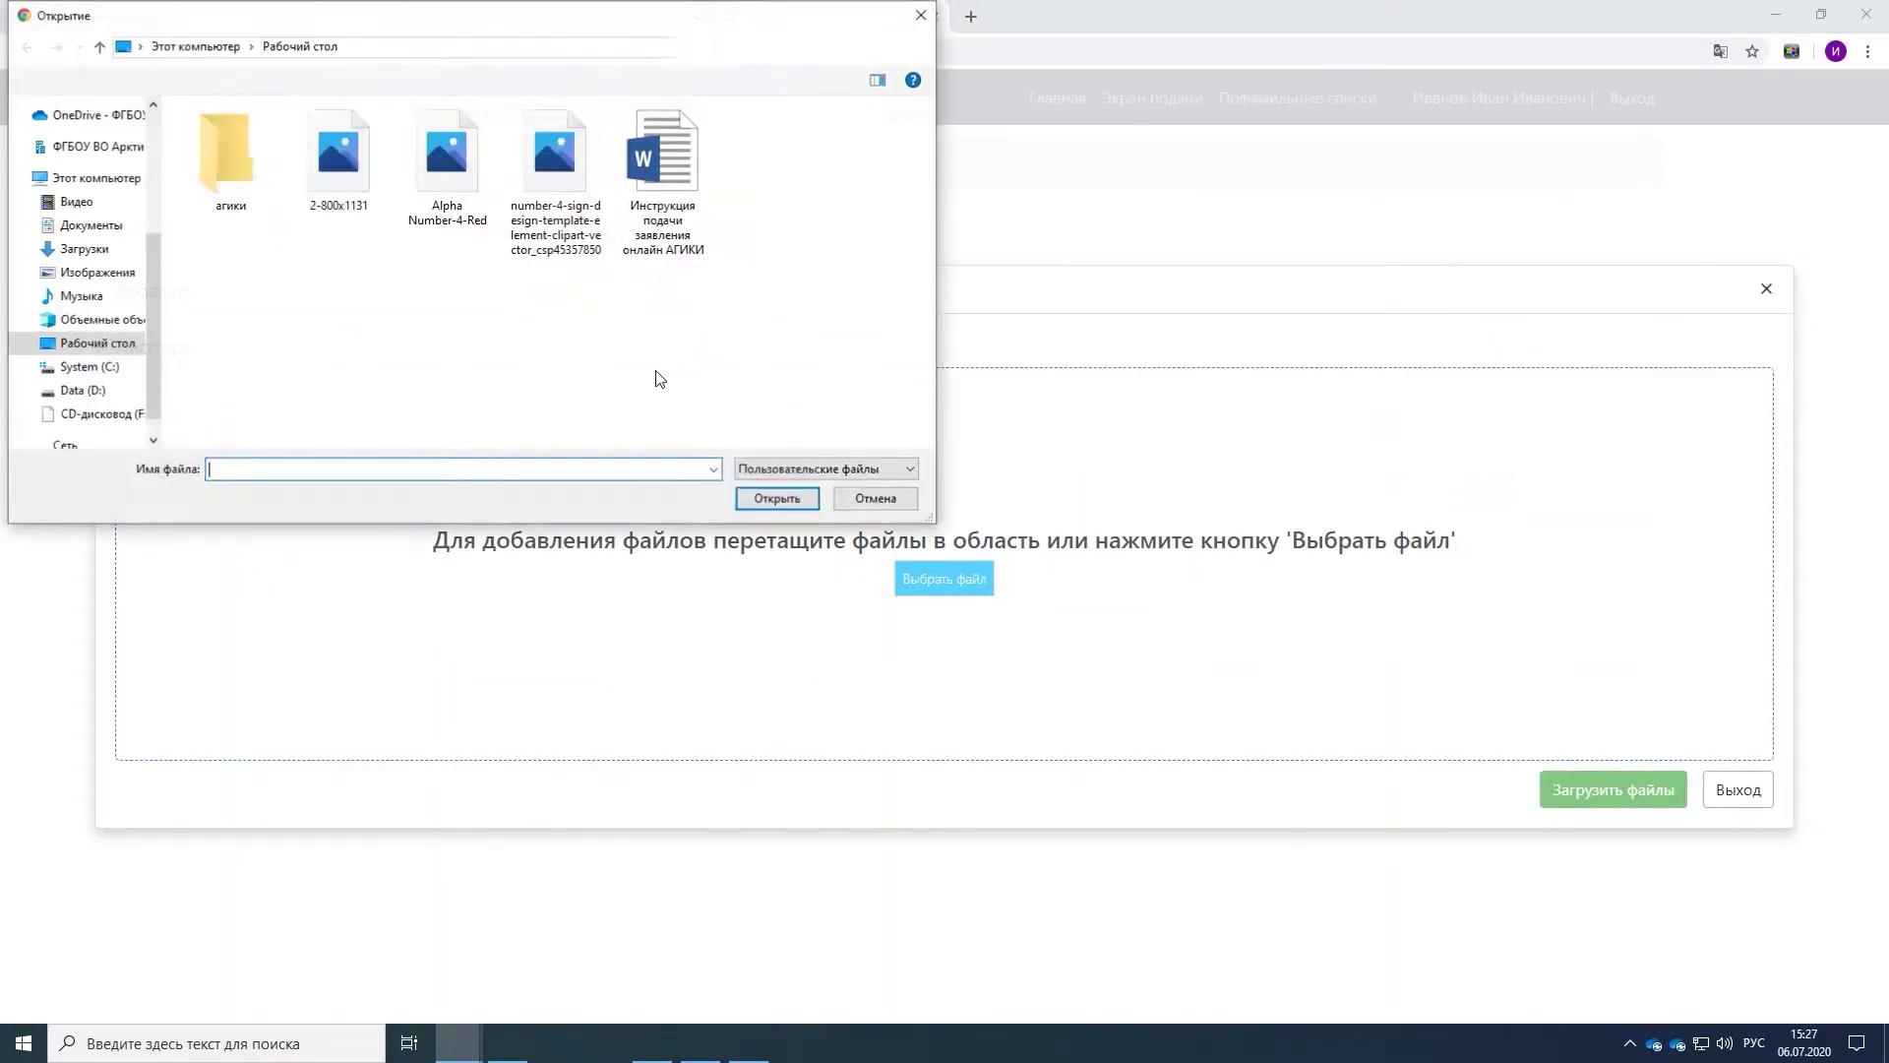
double_click(228, 156)
left_click(476, 194)
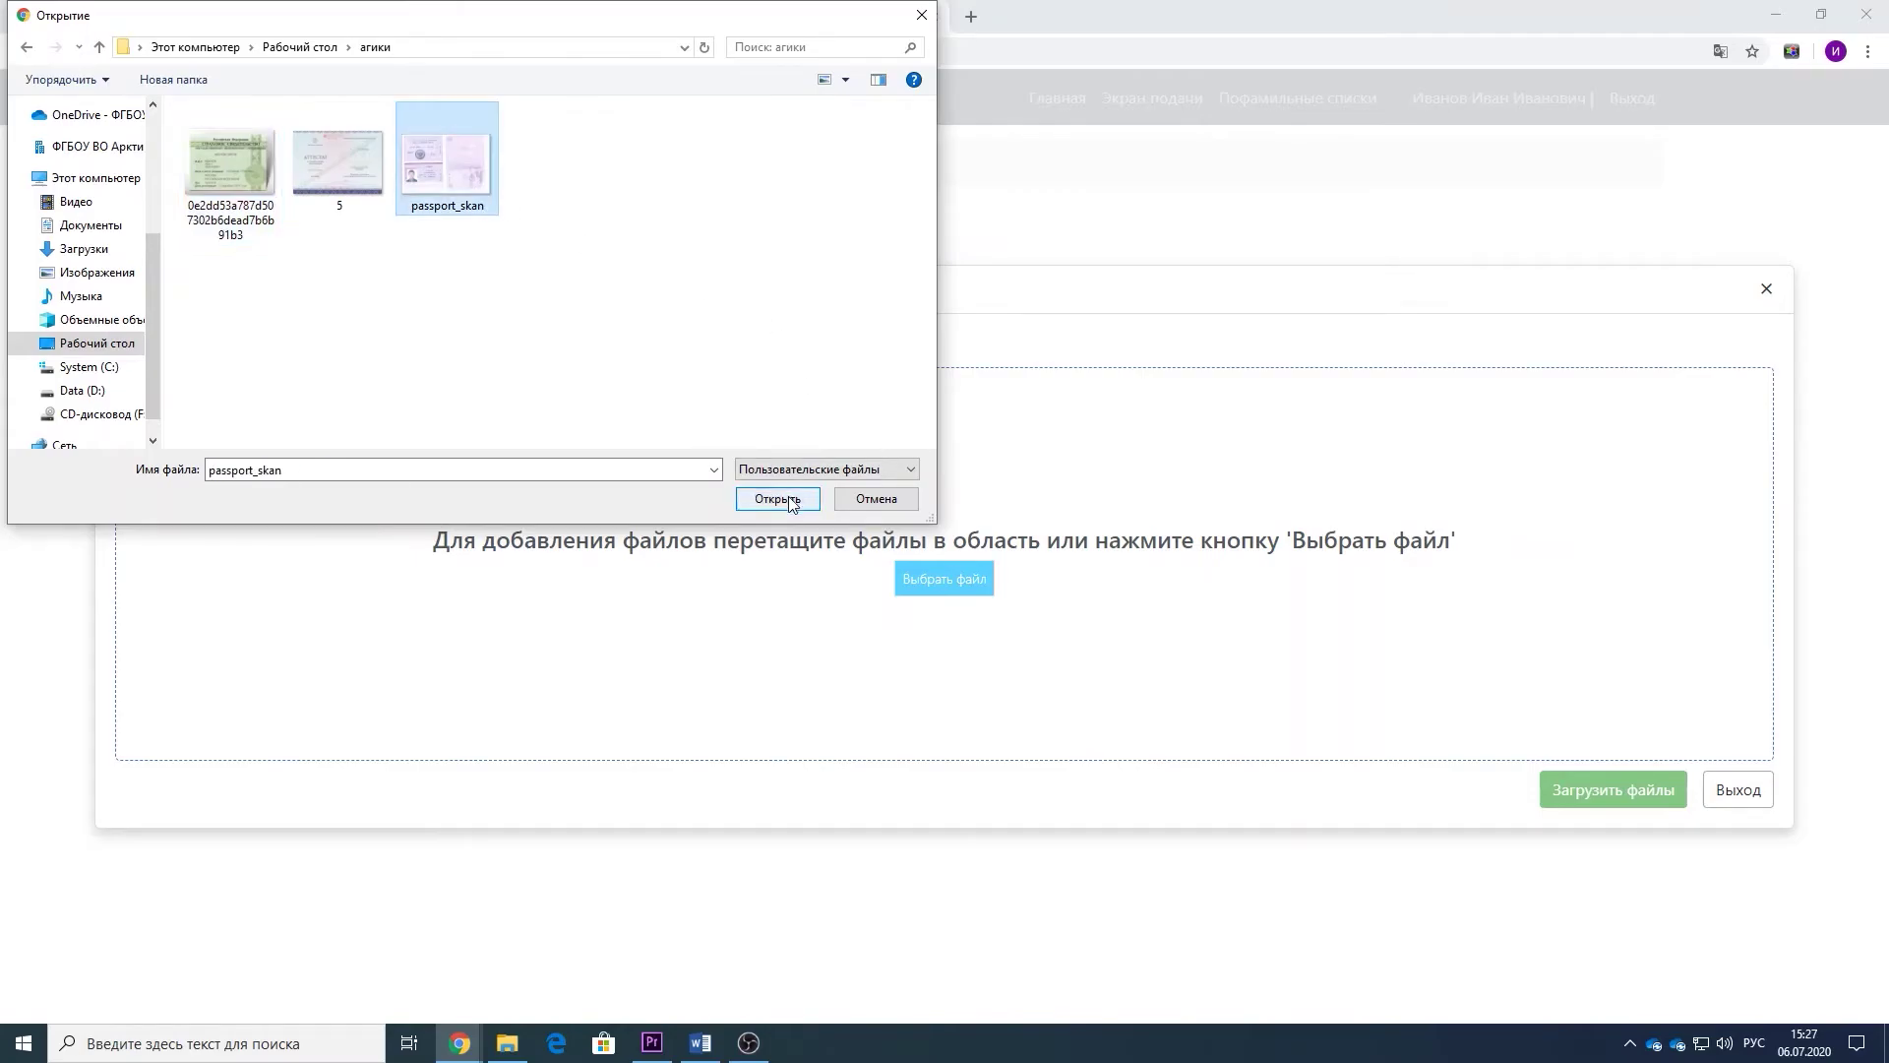
left_click(787, 499)
left_click(1594, 864)
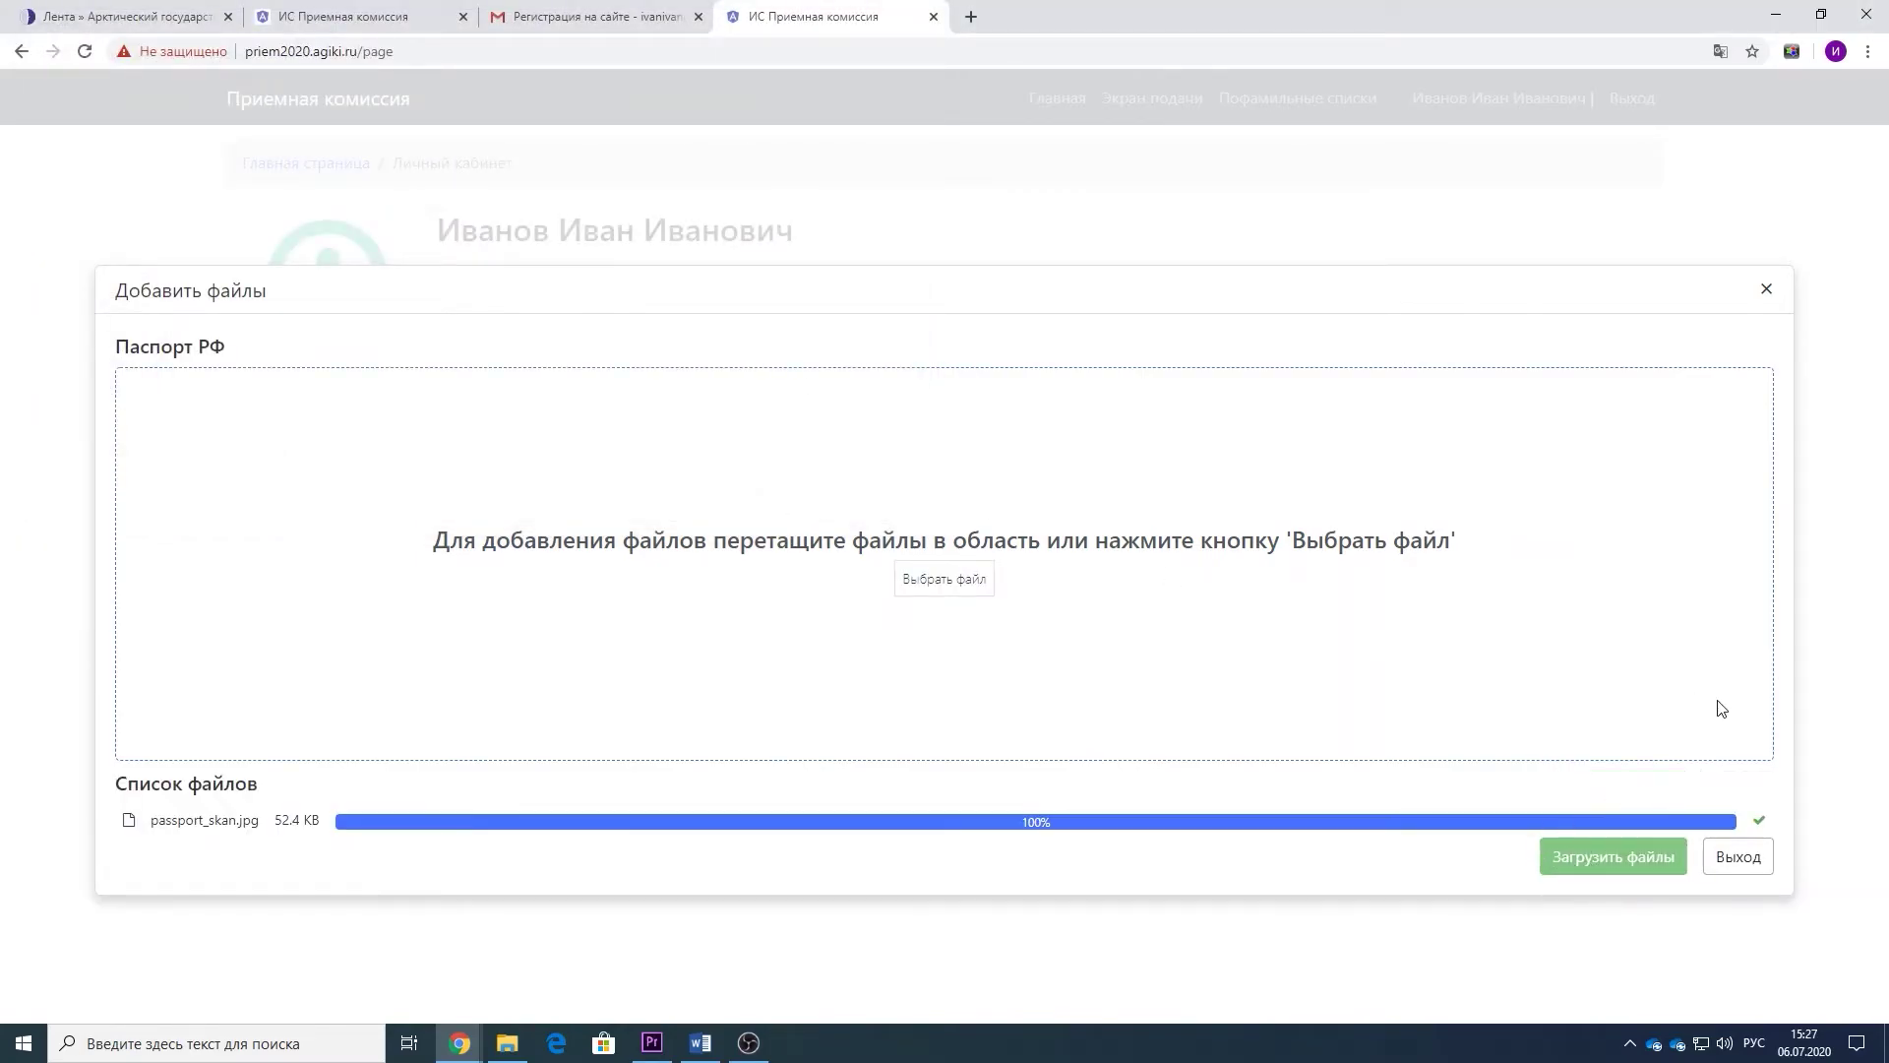
left_click(1737, 856)
- Upload file 5 as the school certificate scan
left_click(1437, 519)
left_click(910, 815)
left_click(337, 162)
left_click(777, 499)
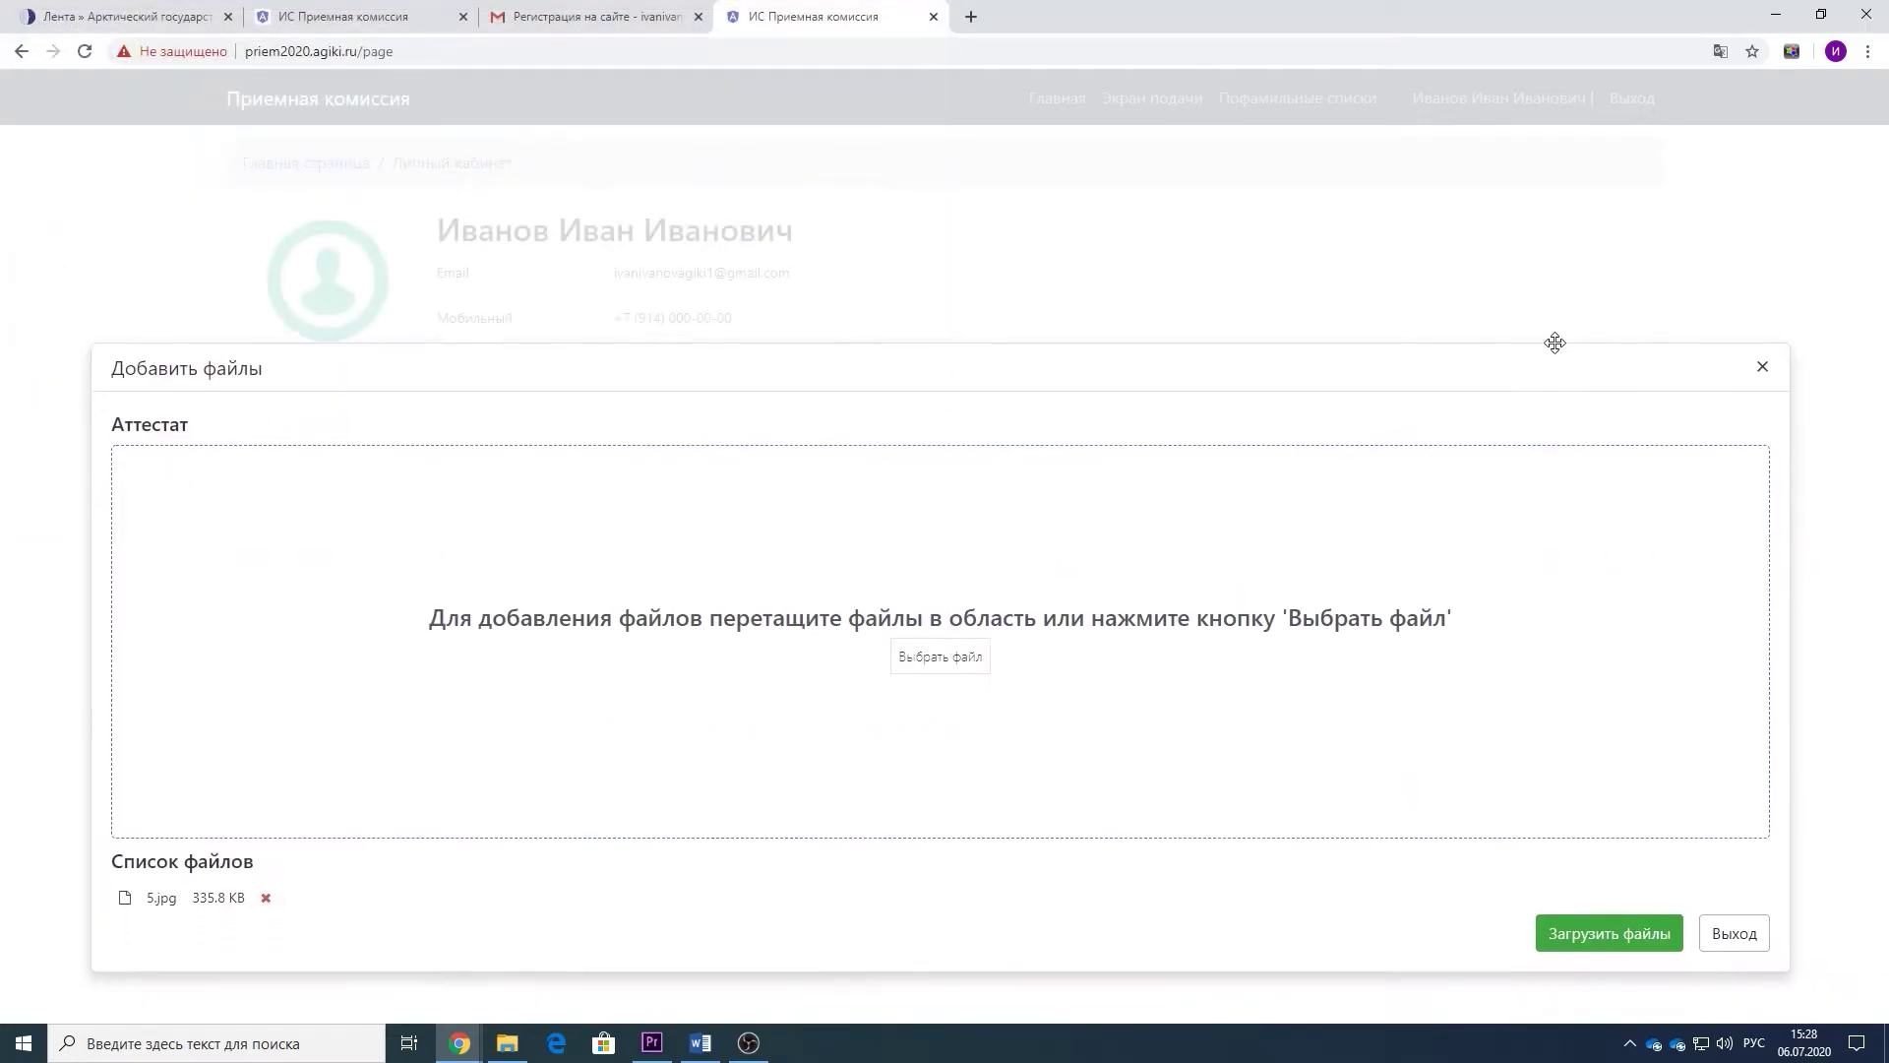
left_click_drag(1554, 362, 1561, 238)
left_click(1614, 826)
left_click(1737, 825)
- Upload the first scan file for СНИЛС and set the applicant's profile photo
left_click(1431, 575)
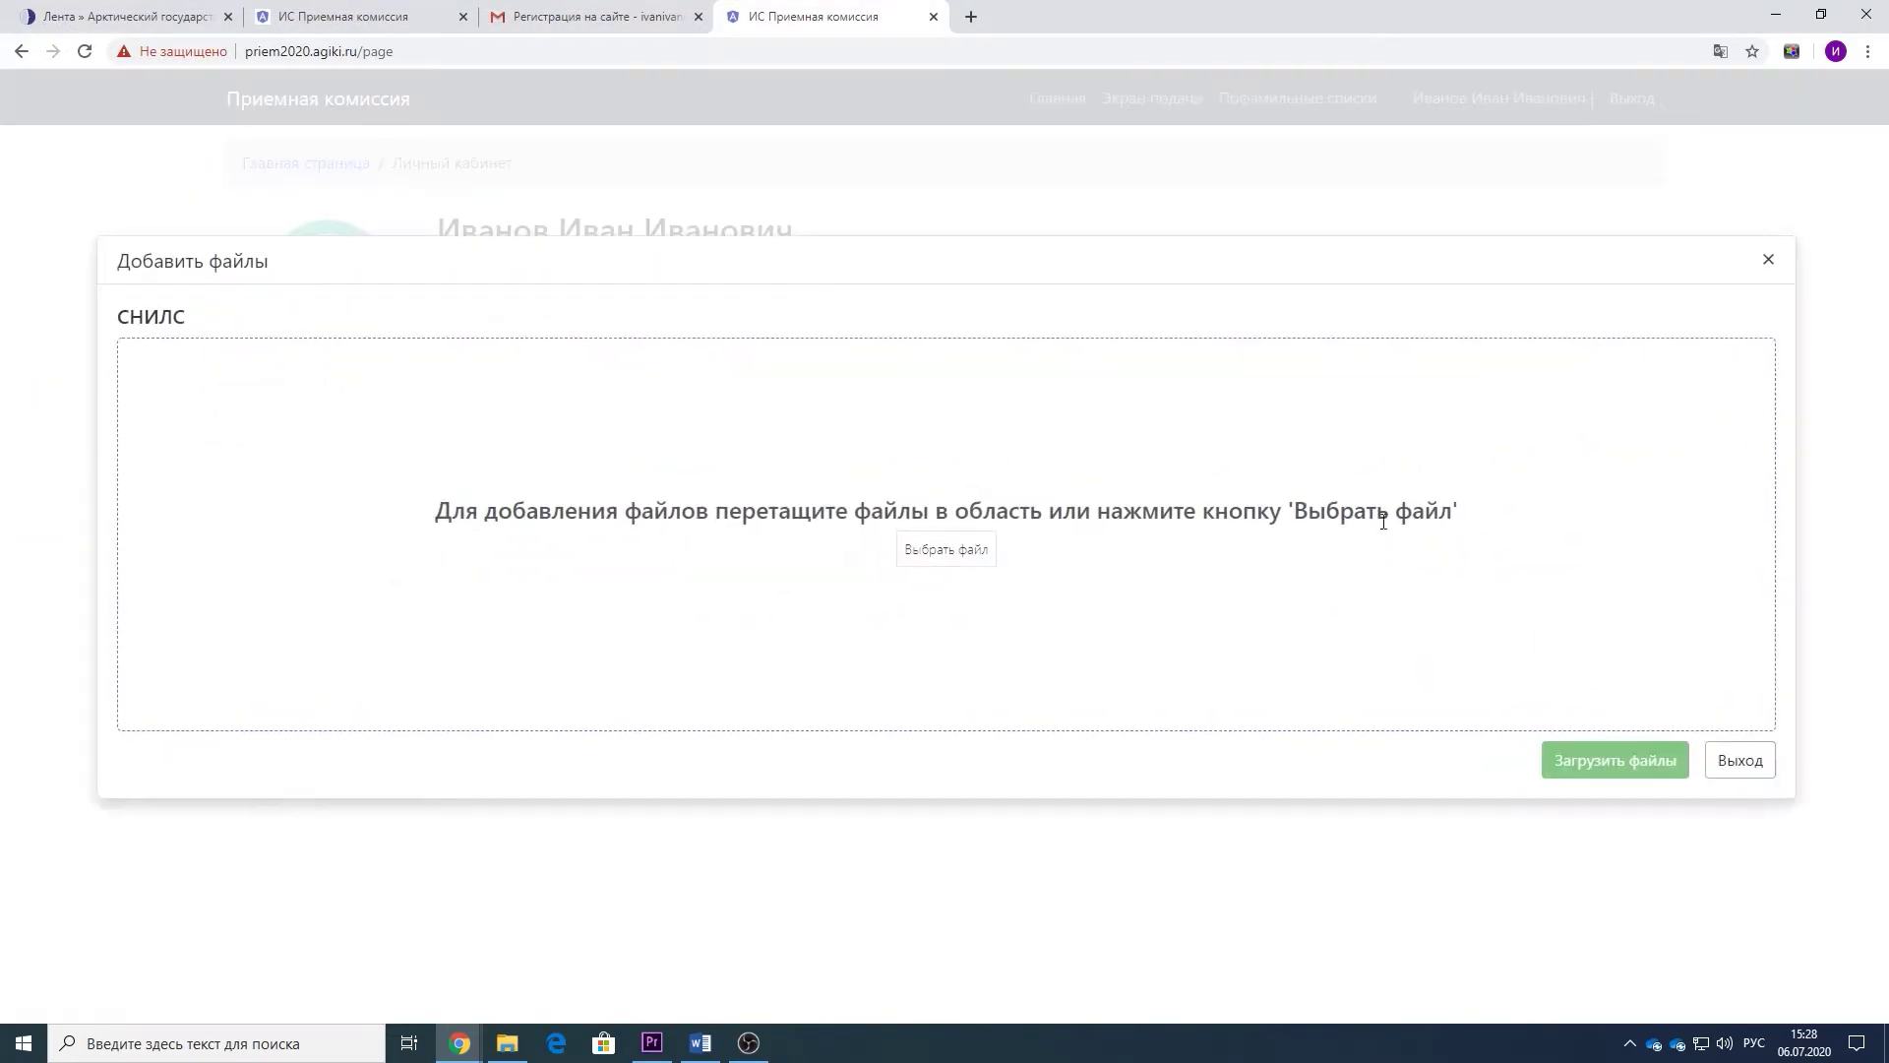
left_click(945, 549)
left_click(233, 160)
left_click(771, 498)
left_click(1614, 827)
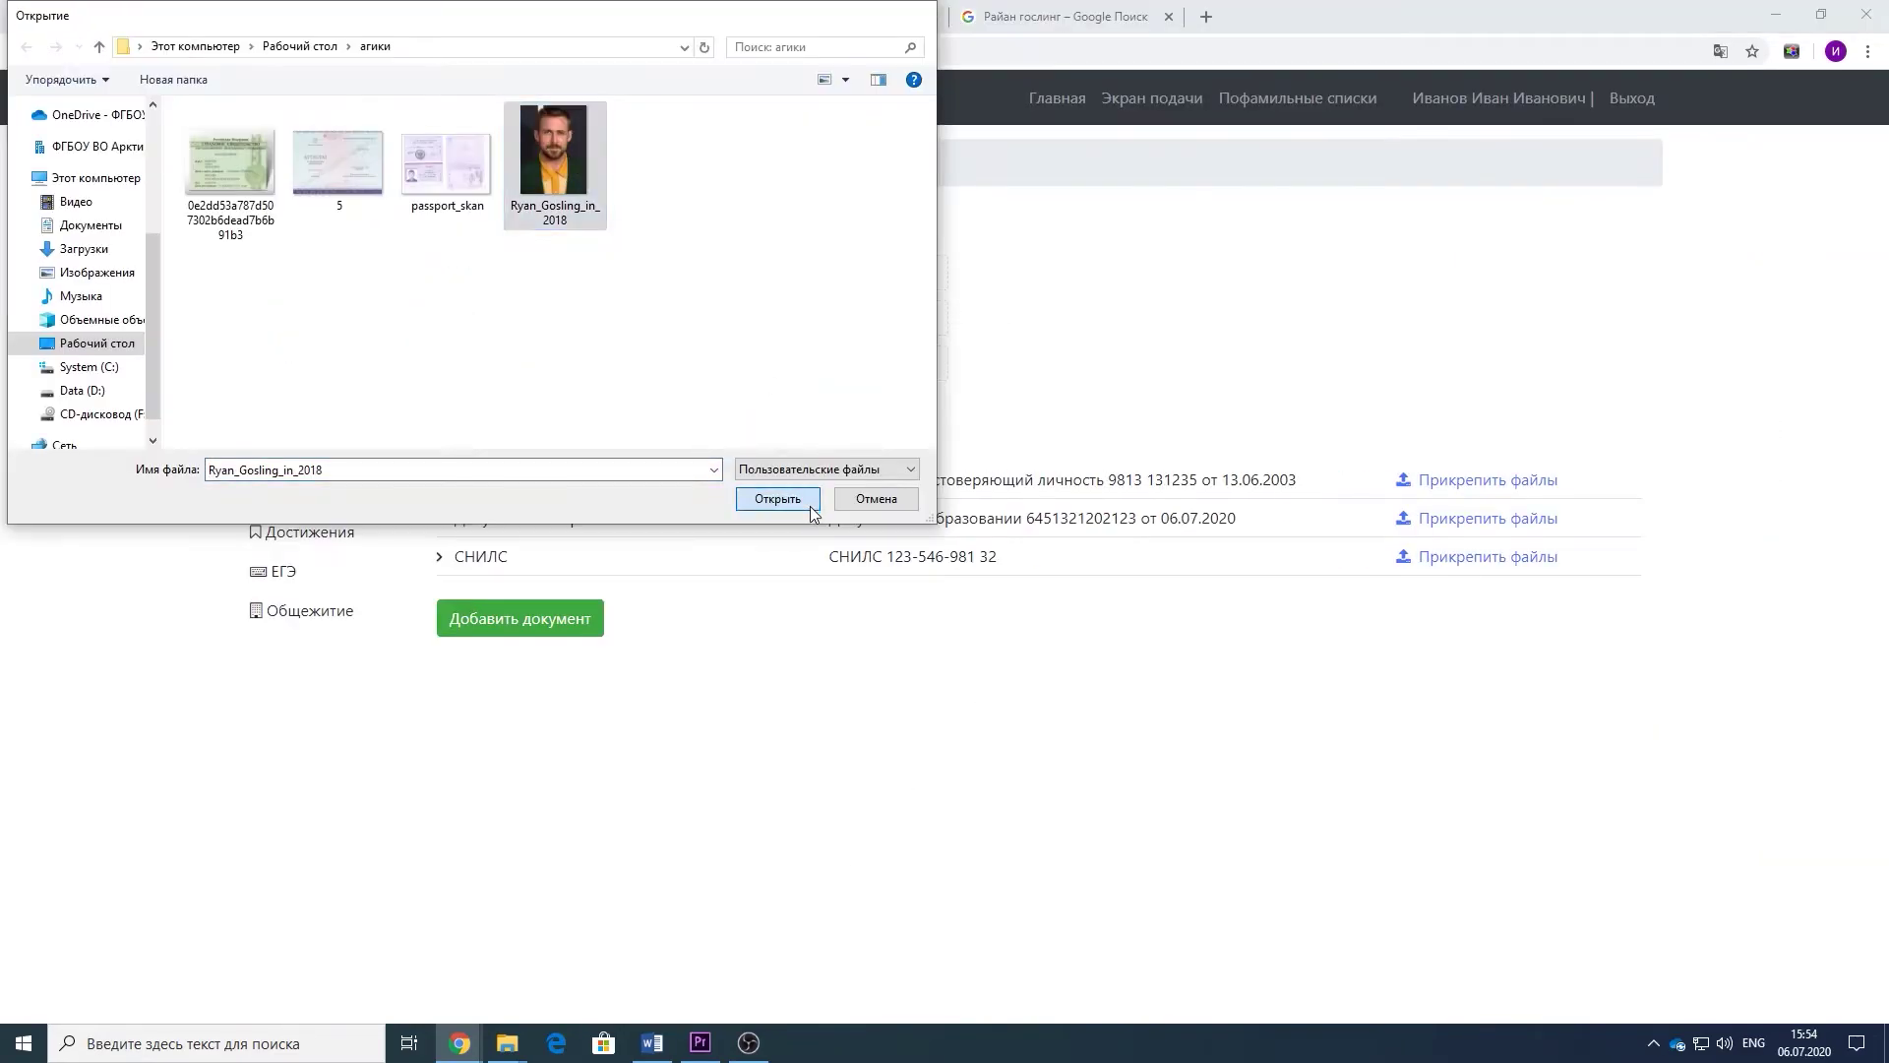
left_click(810, 505)
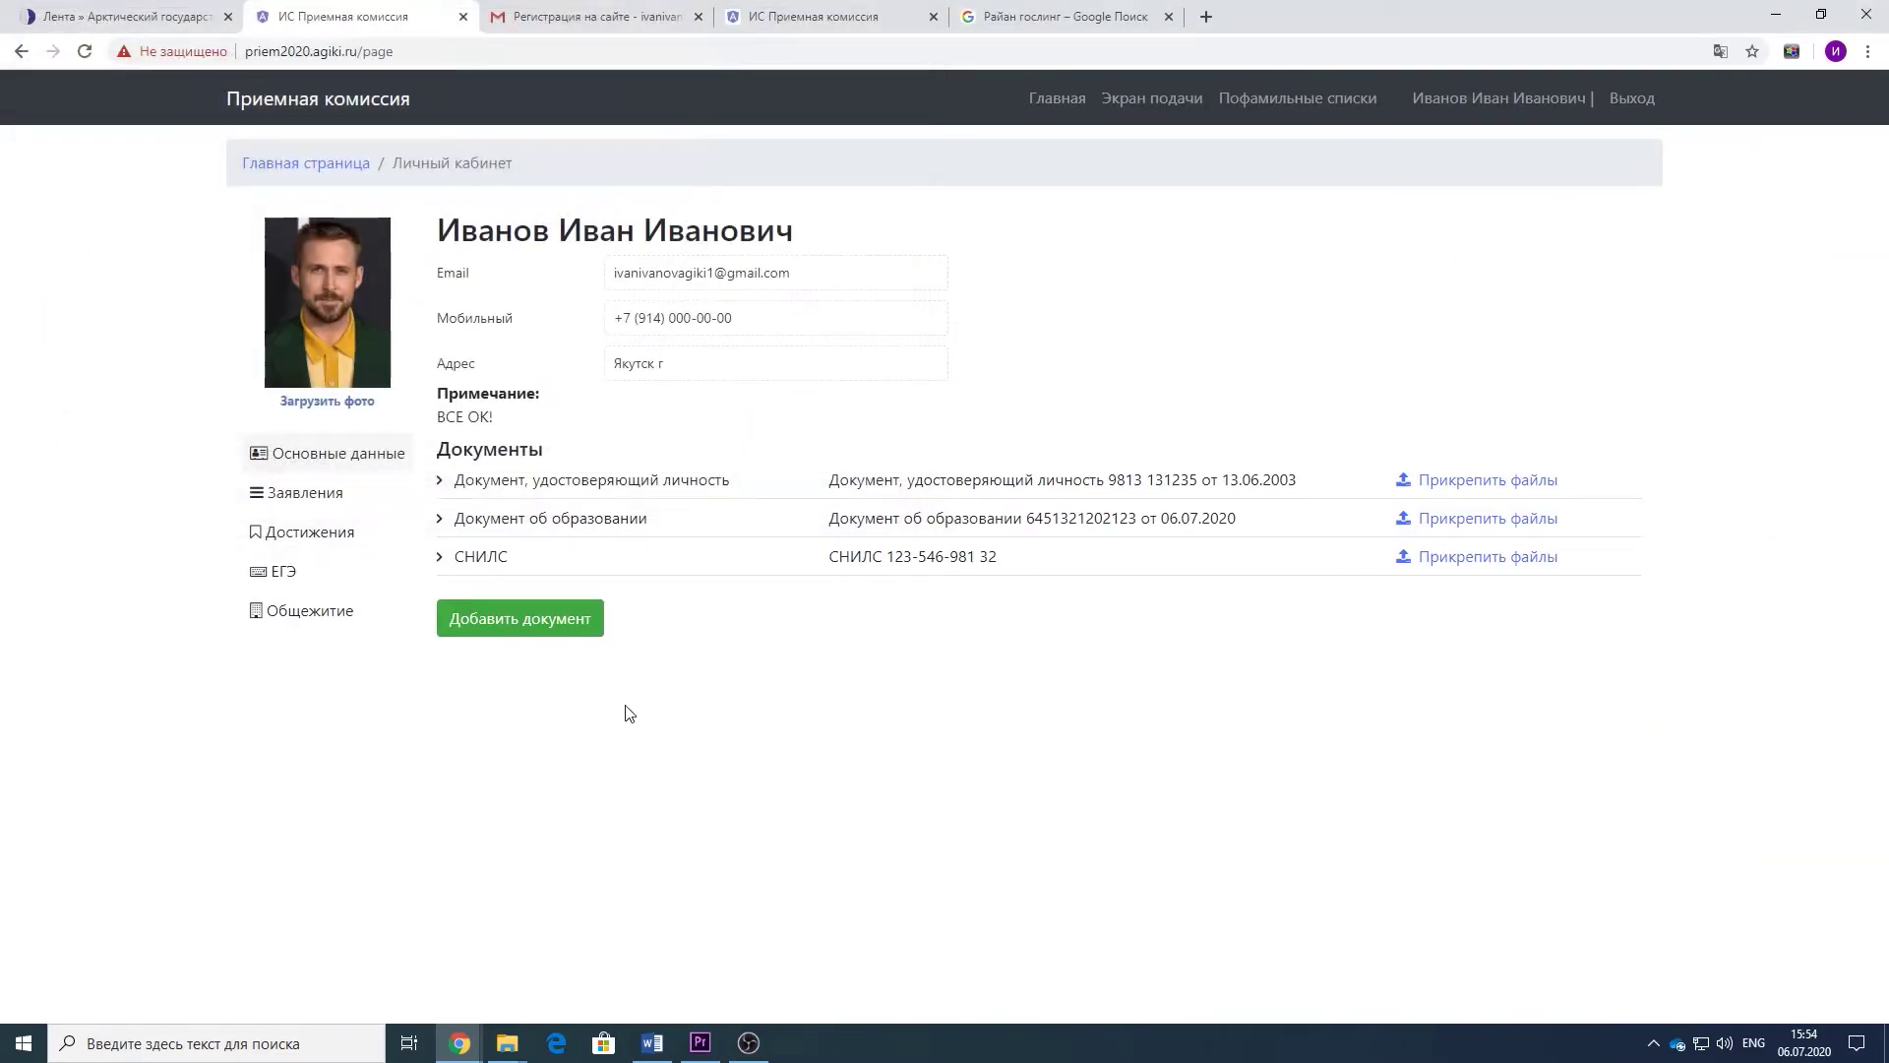
left_click(343, 549)
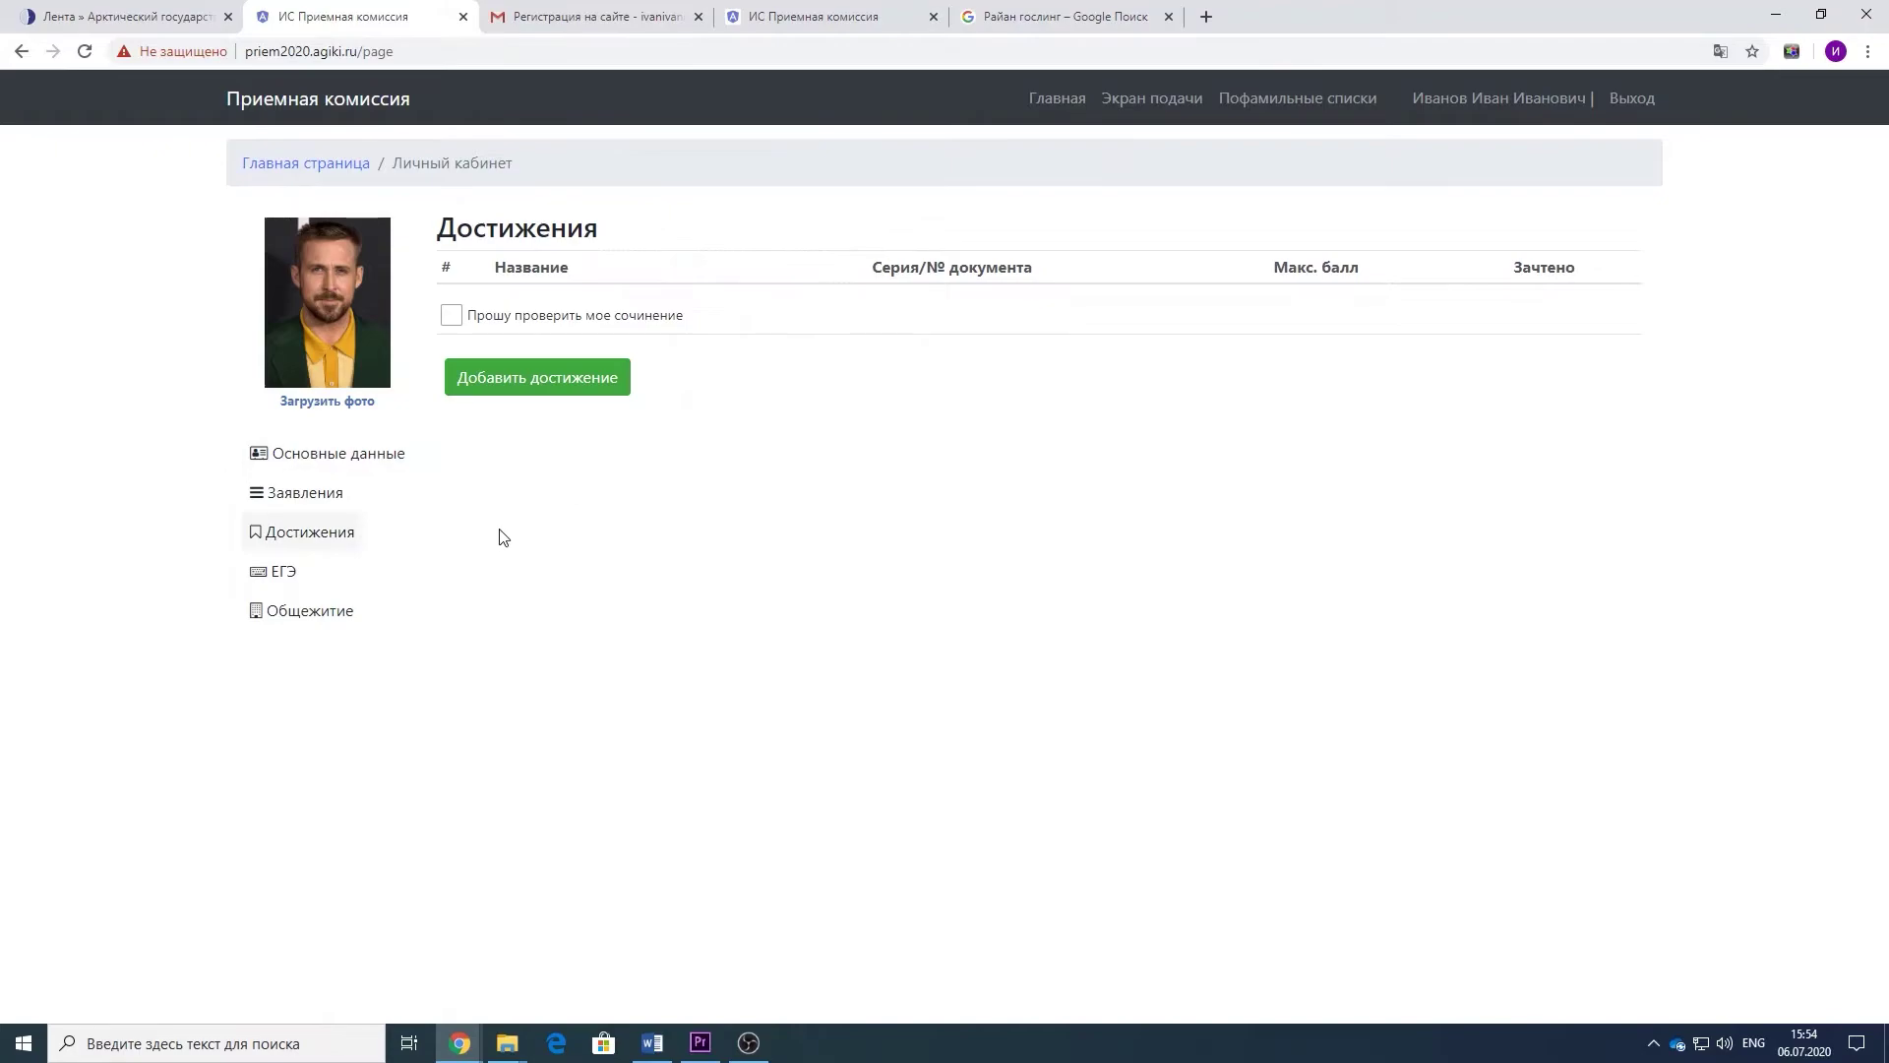
- Open the Добавить достижение form and close it without adding an achievement
left_click(586, 386)
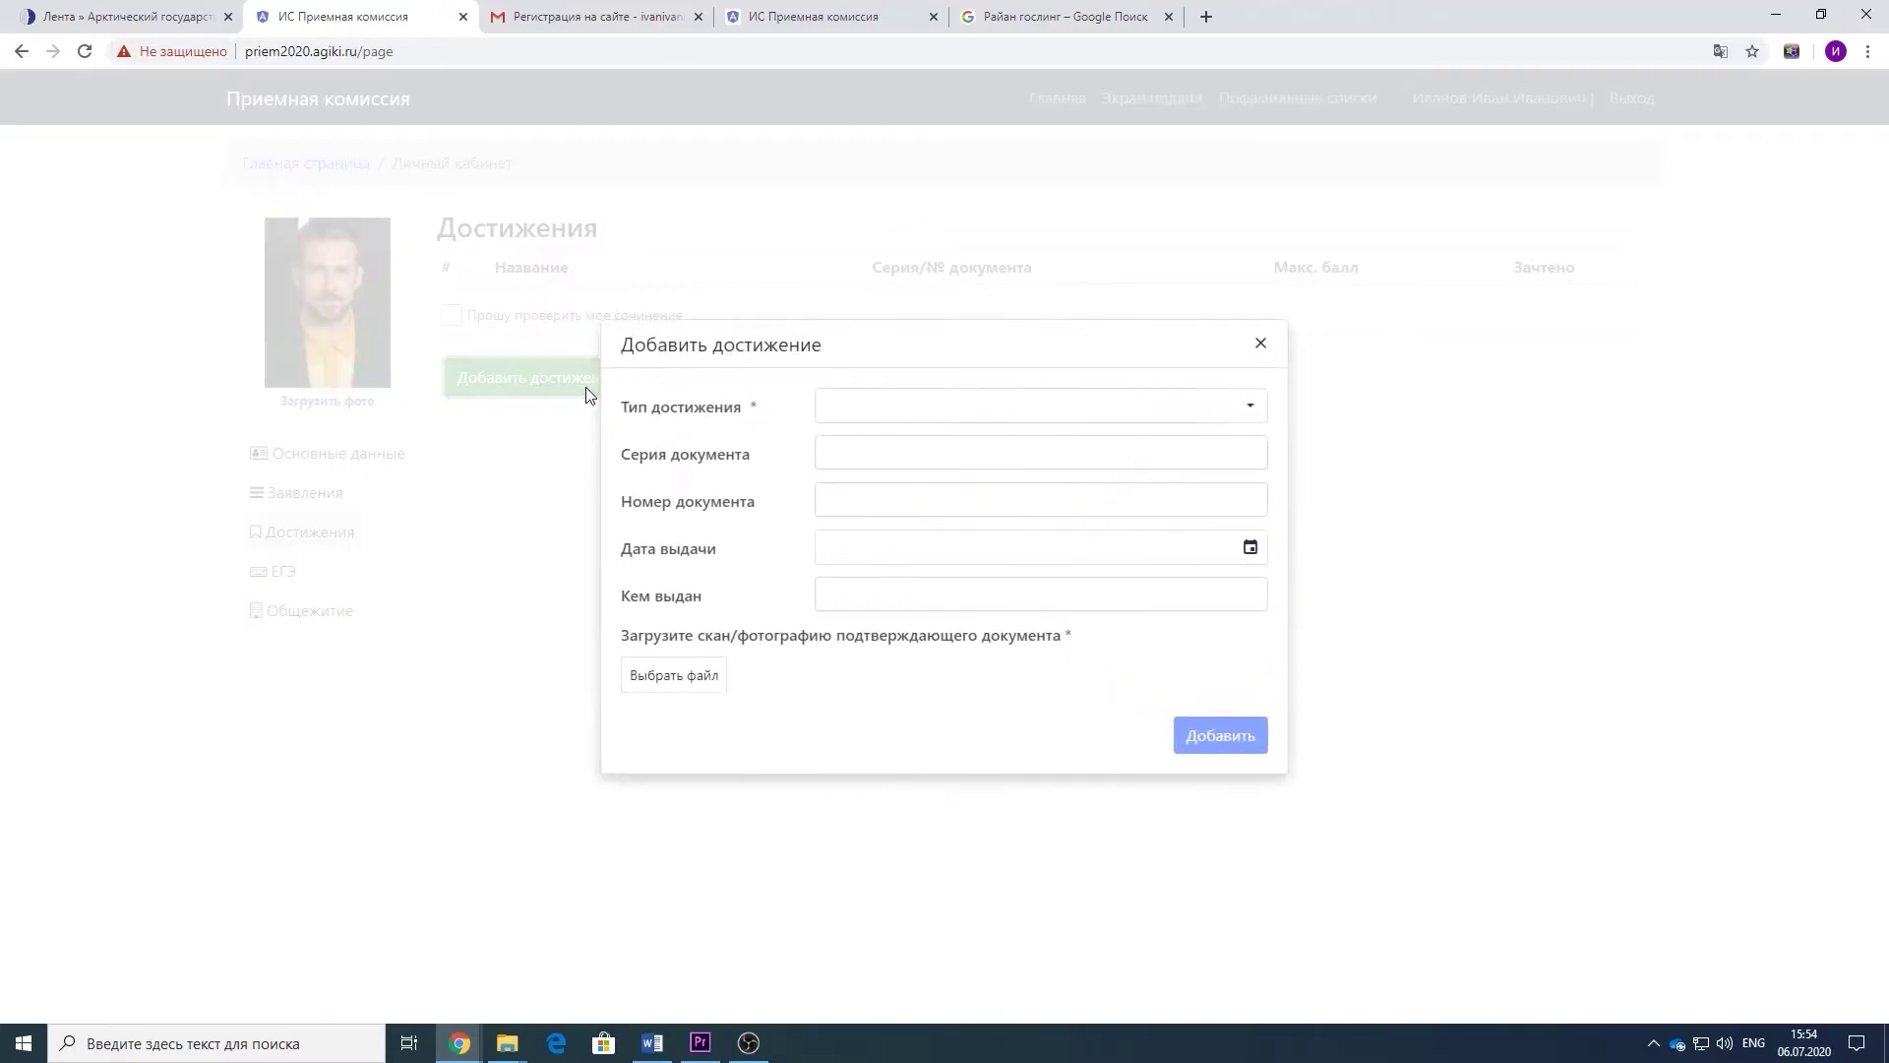
left_click(1262, 345)
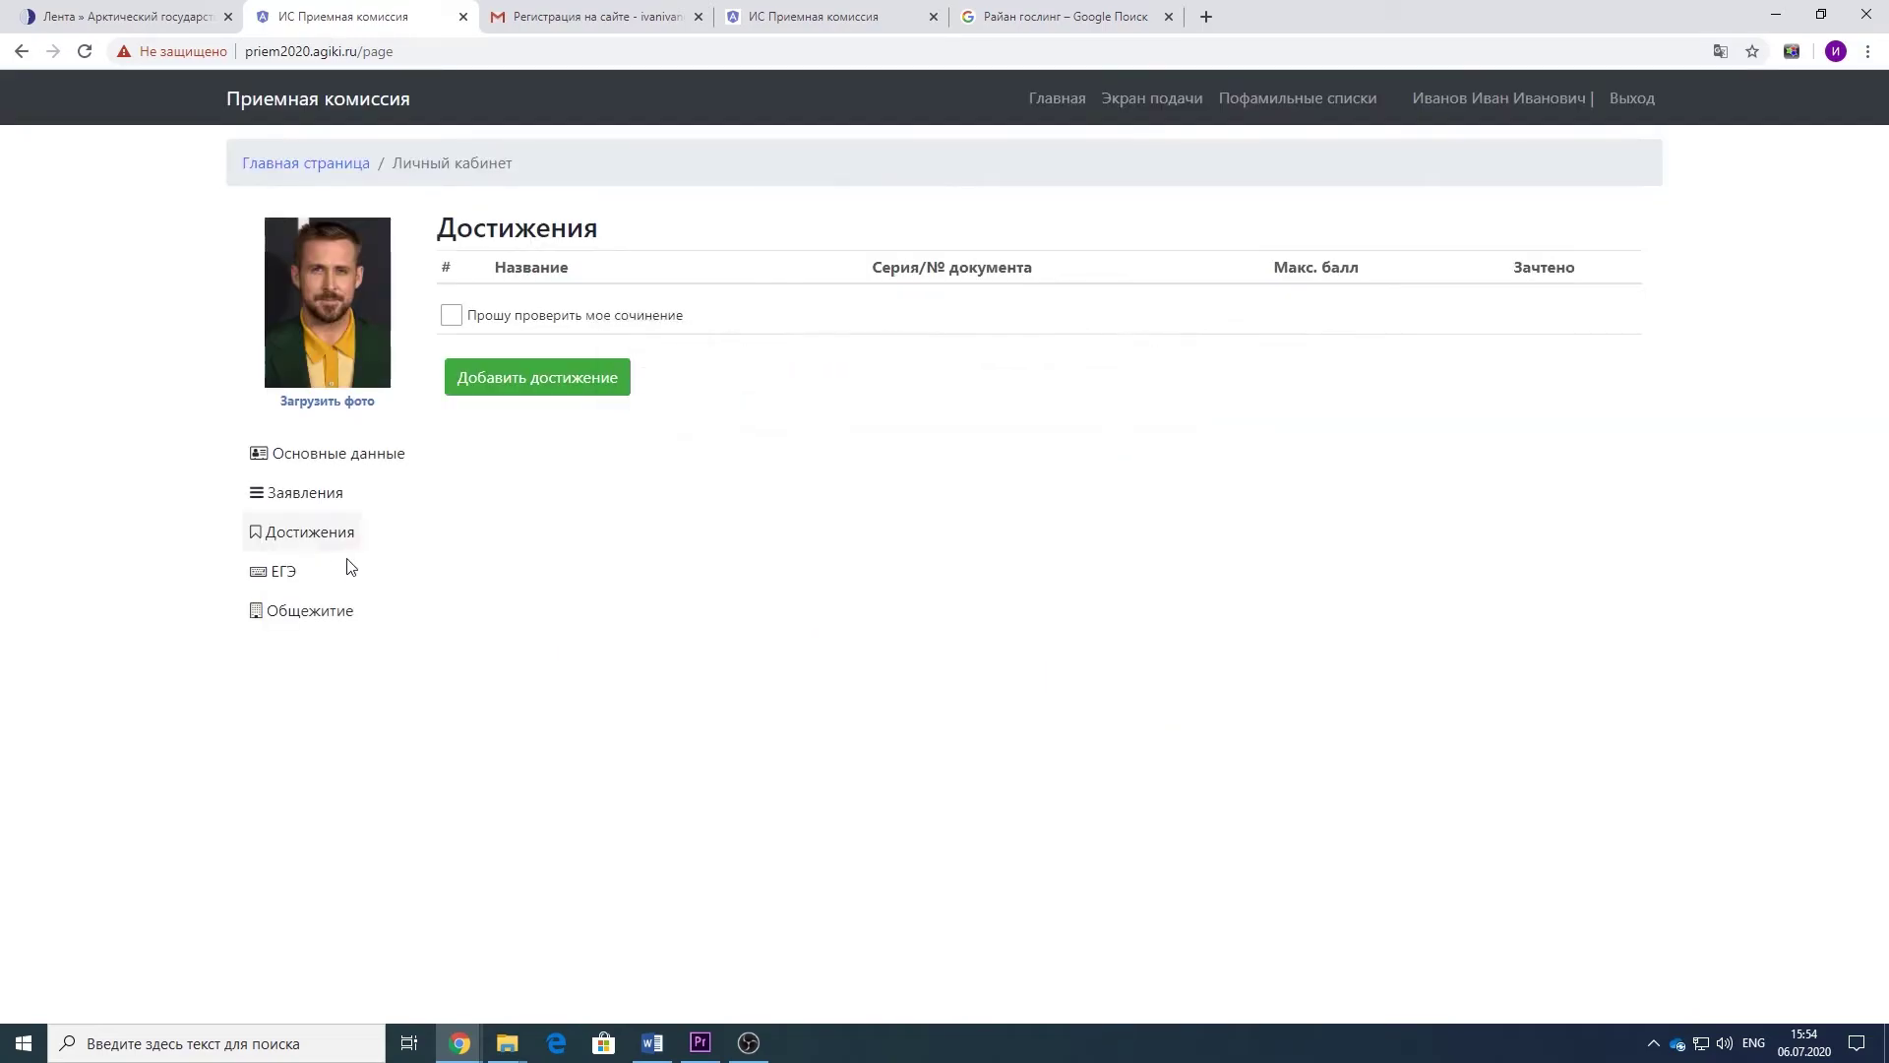
- Show the ЕГЭ scores: Математика, Русский язык and ИНФОРМАТИКА И ИКТ, each 85
left_click(282, 572)
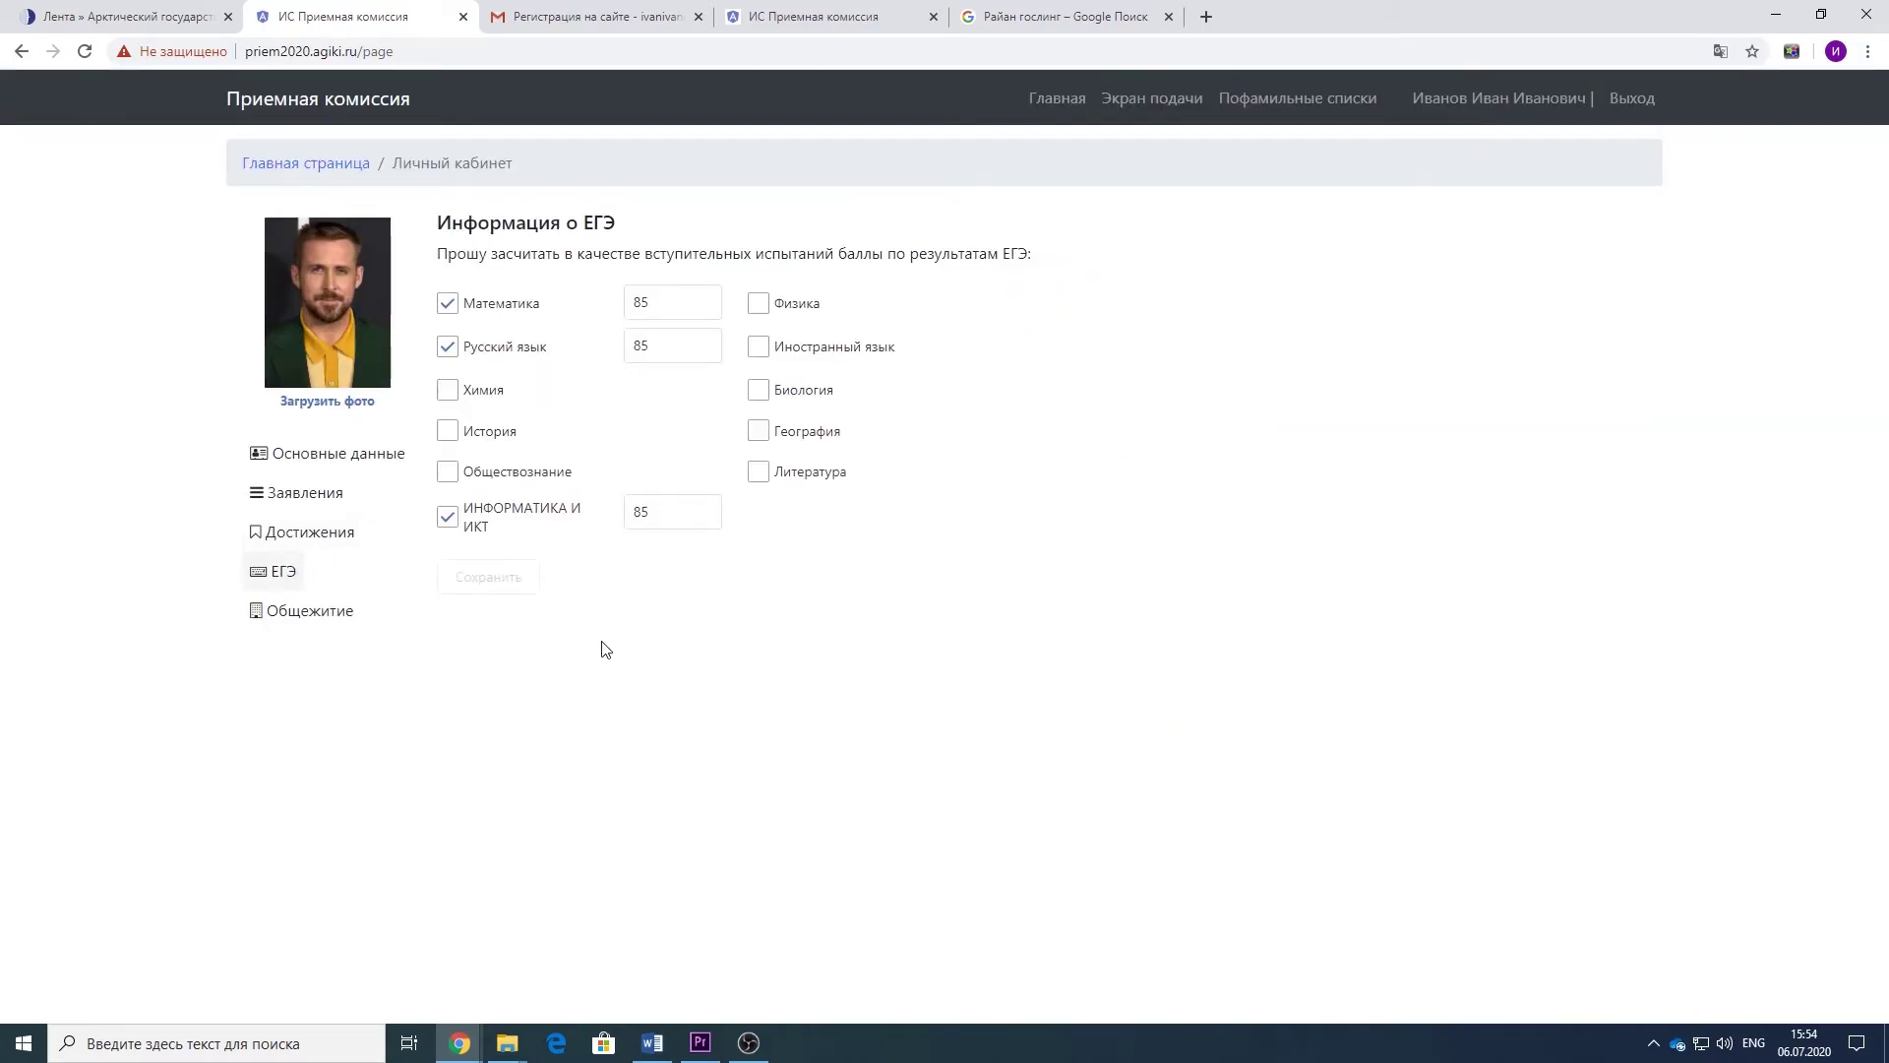